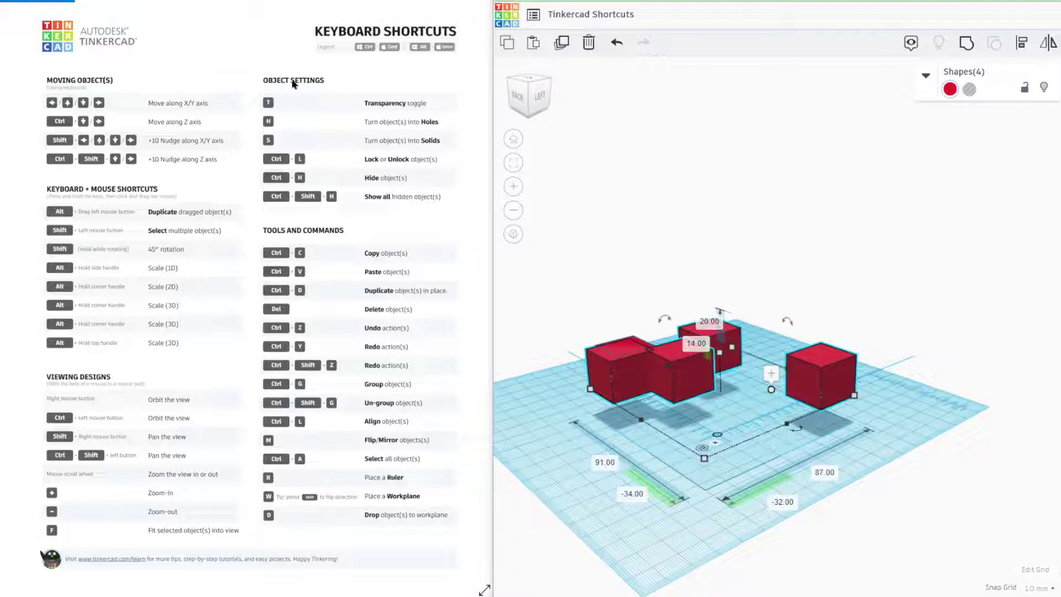
# - Delete all the boxes on the workplane and place one new box near its middle
pyautogui.moveTo(708, 262); pyautogui.dragTo(736, 269, button='right')
pyautogui.moveTo(585, 278); pyautogui.dragTo(867, 468)
pyautogui.press('Delete')
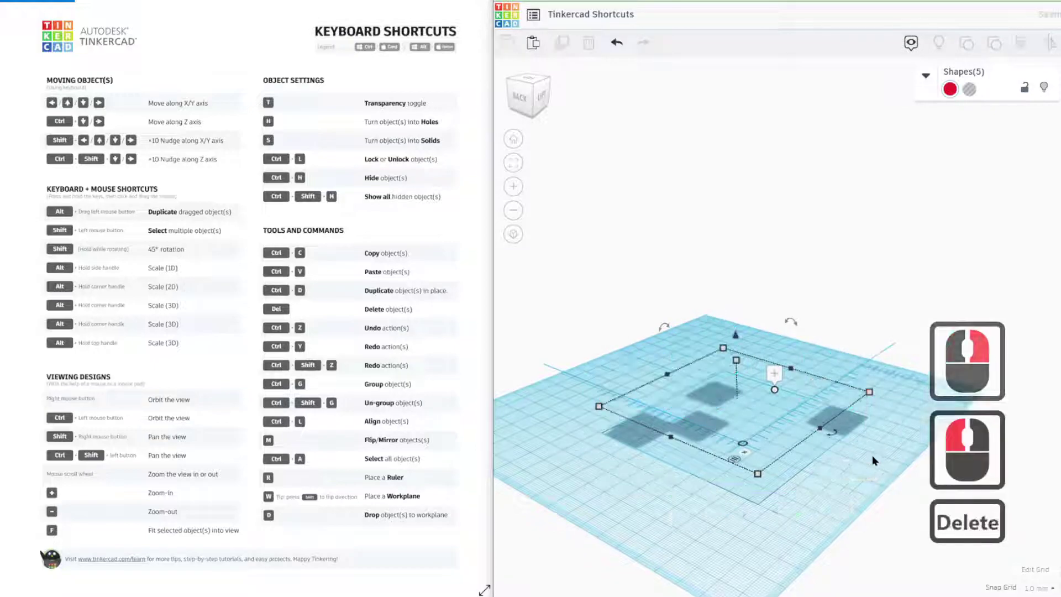
pyautogui.press('r')
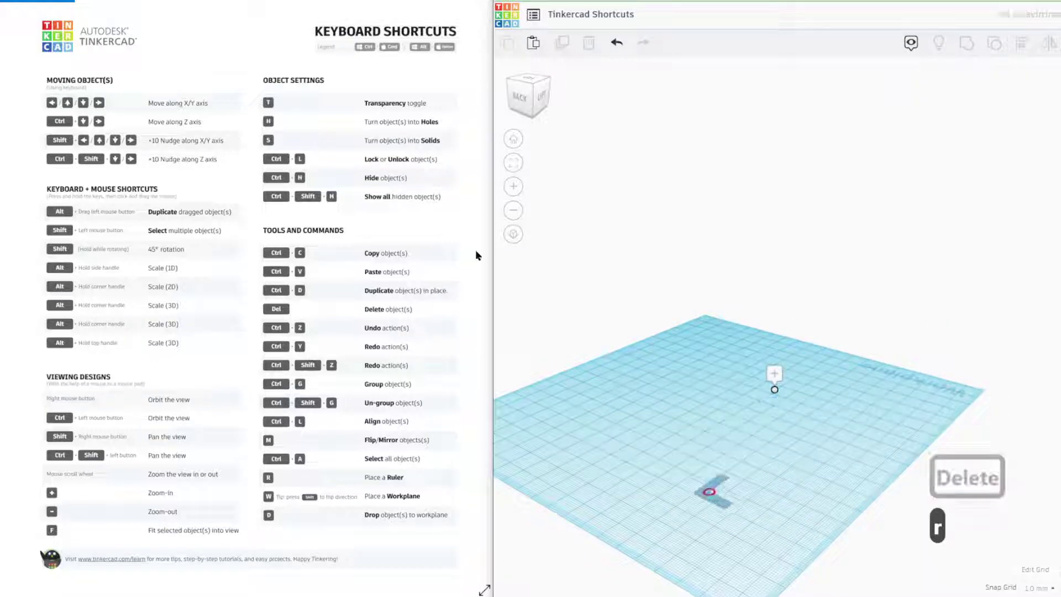
pyautogui.click(719, 412)
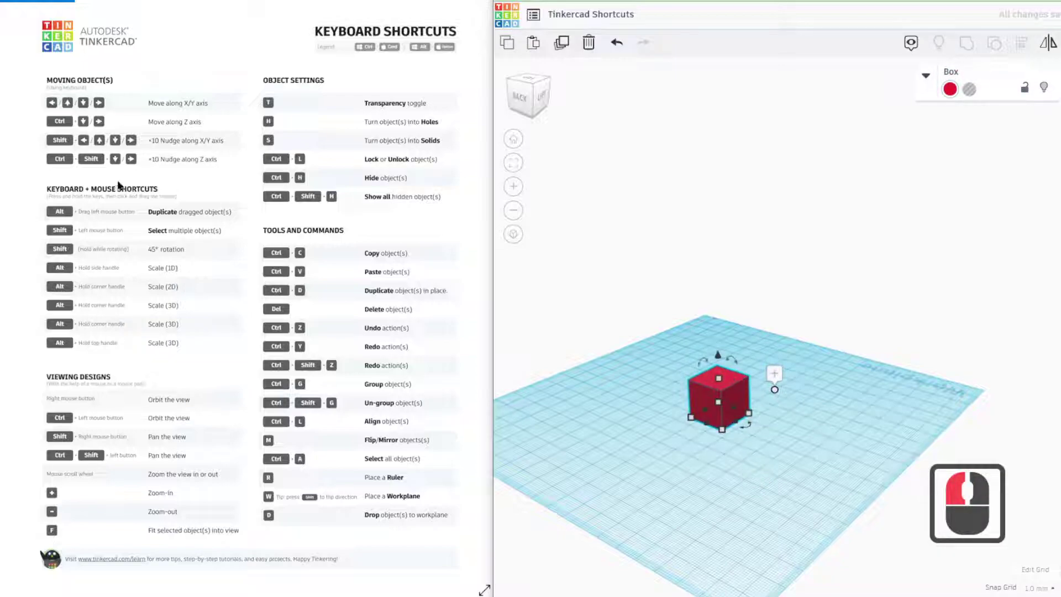
# - Nudge the box 15 grid steps to the right and 9 grid steps toward the viewer
pyautogui.press('Right')
pyautogui.press('Right')
pyautogui.press('Right')
pyautogui.press('Right')
pyautogui.press('Right')
pyautogui.press('Right')
pyautogui.press('Right')
pyautogui.press('Right')
pyautogui.press('Right')
pyautogui.press('Right')
pyautogui.press('Right')
pyautogui.press('Right')
pyautogui.press('Right')
pyautogui.press('Right')
pyautogui.press('Right')
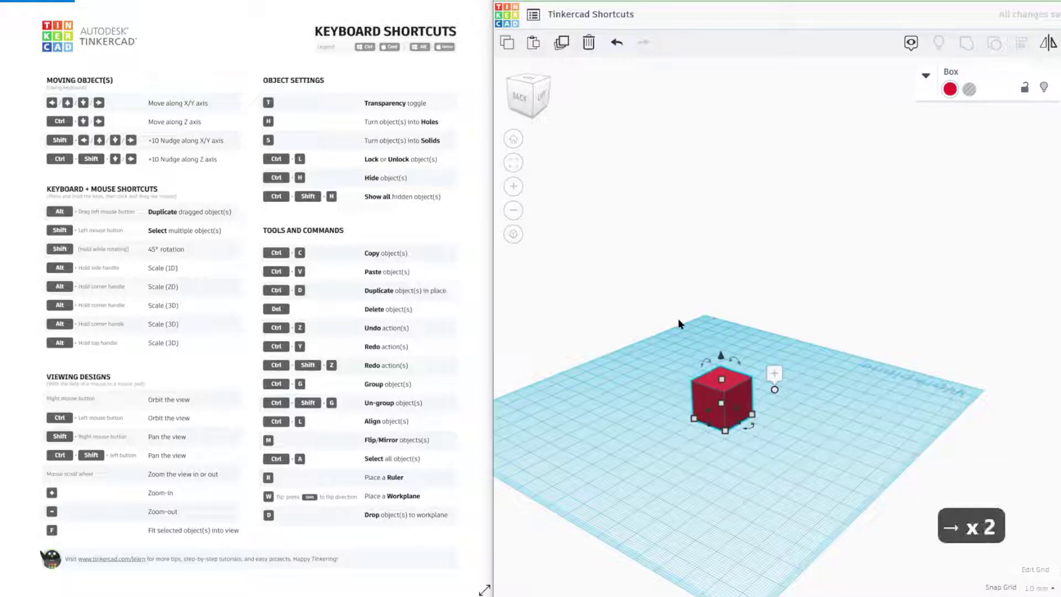
pyautogui.press('Down')
pyautogui.press('Down')
pyautogui.press('Down')
pyautogui.press('Down')
pyautogui.press('Down')
pyautogui.press('Down')
pyautogui.press('Down')
pyautogui.press('Down')
pyautogui.press('Down')
# - Nudge the box 17 grid steps to the left and 8 grid steps away from the viewer
pyautogui.press('Left')
pyautogui.press('Left')
pyautogui.press('Left')
pyautogui.press('Left')
pyautogui.press('Left')
pyautogui.press('Left')
pyautogui.press('Left')
pyautogui.press('Left')
pyautogui.press('Left')
pyautogui.press('Left')
pyautogui.press('Left')
pyautogui.press('Left')
pyautogui.press('Left')
pyautogui.press('Left')
pyautogui.press('Left')
pyautogui.press('Left')
pyautogui.press('Left')
pyautogui.press('Up')
pyautogui.press('Up')
pyautogui.press('Up')
pyautogui.press('Up')
pyautogui.press('Up')
pyautogui.press('Up')
pyautogui.press('Up')
pyautogui.press('Up')
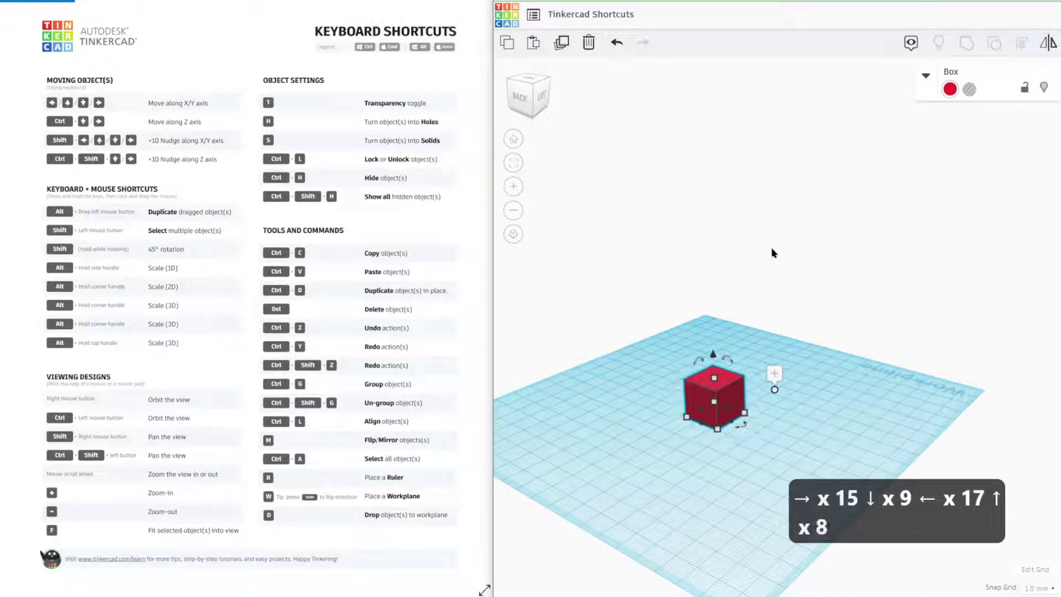
# - Reset to the home view and raise the box 20 mm in 1 mm nudges
pyautogui.click(513, 139)
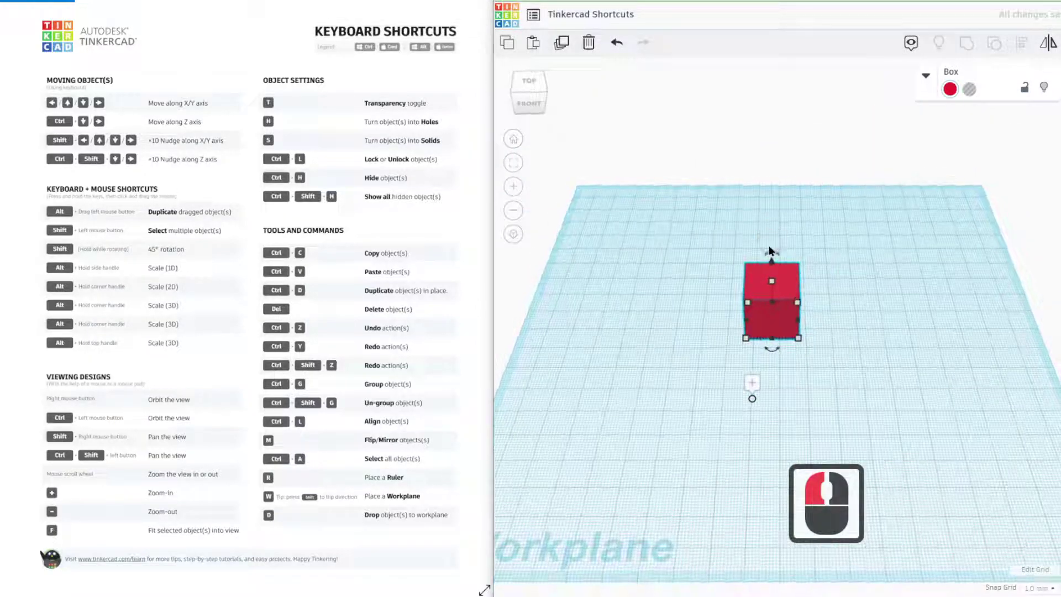
pyautogui.click(622, 277)
pyautogui.hotkey('ctrl', 'Up')
pyautogui.hotkey('ctrl', 'Up')
pyautogui.hotkey('ctrl', 'Up')
pyautogui.hotkey('ctrl', 'Up')
pyautogui.hotkey('ctrl', 'Up')
pyautogui.hotkey('ctrl', 'Up')
pyautogui.hotkey('ctrl', 'Up')
pyautogui.hotkey('ctrl', 'Up')
pyautogui.hotkey('ctrl', 'Up')
pyautogui.hotkey('ctrl', 'Up')
pyautogui.hotkey('ctrl', 'Up')
pyautogui.hotkey('ctrl', 'Up')
pyautogui.hotkey('ctrl', 'Up')
pyautogui.hotkey('ctrl', 'Up')
pyautogui.hotkey('ctrl', 'Up')
pyautogui.hotkey('ctrl', 'Up')
pyautogui.hotkey('ctrl', 'Up')
pyautogui.hotkey('ctrl', 'Up')
pyautogui.hotkey('ctrl', 'Up')
pyautogui.hotkey('ctrl', 'Up')
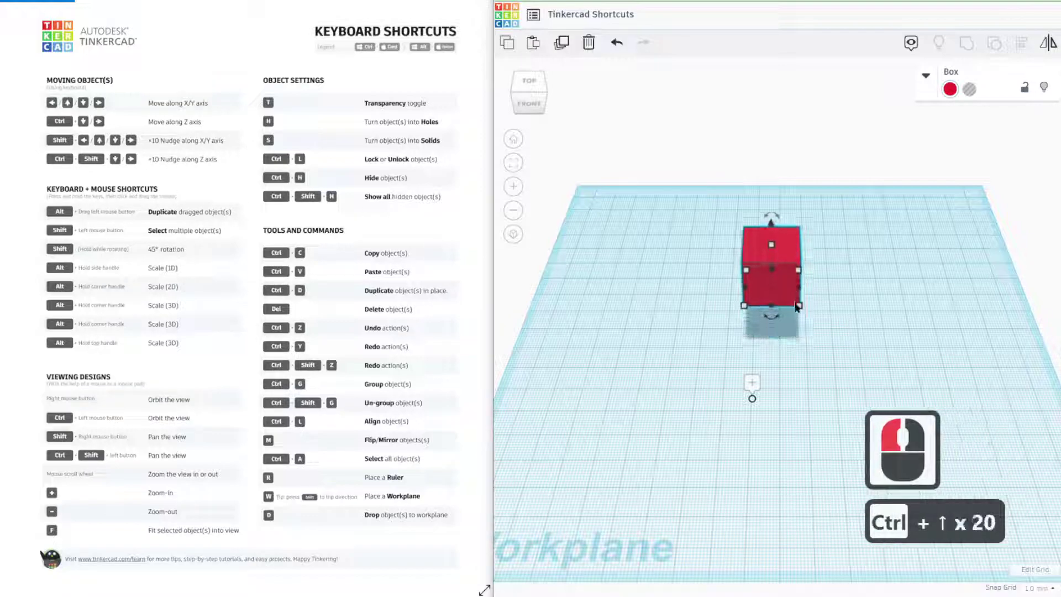
# - Lower the raised box by 18 mm in 1 mm nudges
pyautogui.hotkey('ctrl', 'Down')
pyautogui.hotkey('ctrl', 'Down')
pyautogui.hotkey('ctrl', 'Down')
pyautogui.hotkey('ctrl', 'Down')
pyautogui.hotkey('ctrl', 'Down')
pyautogui.hotkey('ctrl', 'Down')
pyautogui.hotkey('ctrl', 'Down')
pyautogui.hotkey('ctrl', 'Down')
pyautogui.hotkey('ctrl', 'Down')
pyautogui.hotkey('ctrl', 'Down')
pyautogui.hotkey('ctrl', 'Down')
pyautogui.hotkey('ctrl', 'Down')
pyautogui.hotkey('ctrl', 'Down')
pyautogui.hotkey('ctrl', 'Down')
pyautogui.hotkey('ctrl', 'Down')
pyautogui.hotkey('ctrl', 'Down')
pyautogui.hotkey('ctrl', 'Down')
pyautogui.hotkey('ctrl', 'Down')
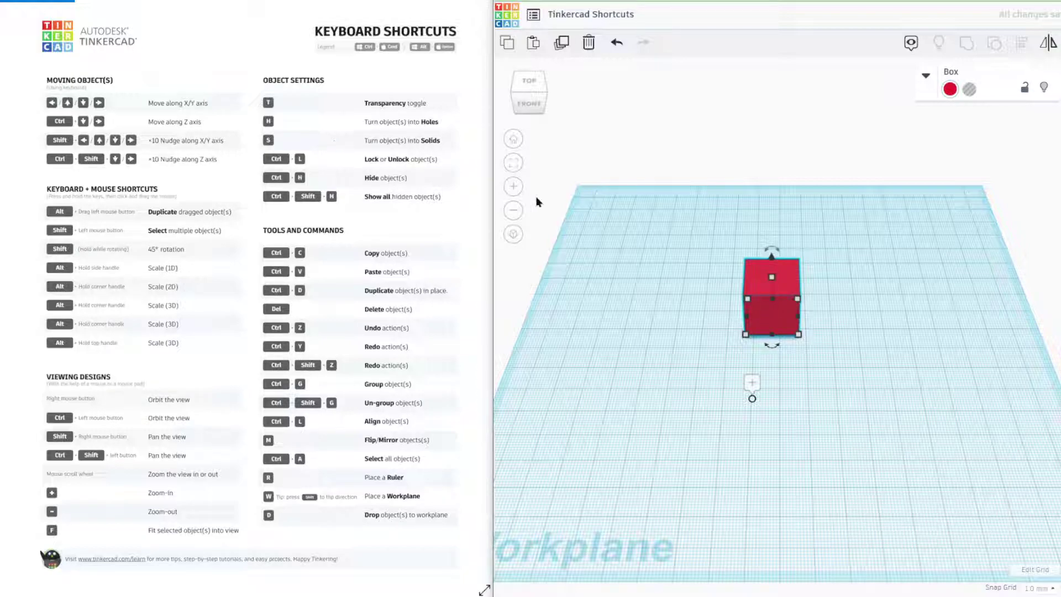
# - Move the box in 10 mm nudges, 40 mm to the right and back 60 mm to the left
pyautogui.hotkey('shift', 'Right')
pyautogui.hotkey('shift', 'Right')
pyautogui.hotkey('shift', 'Right')
pyautogui.hotkey('shift', 'Right')
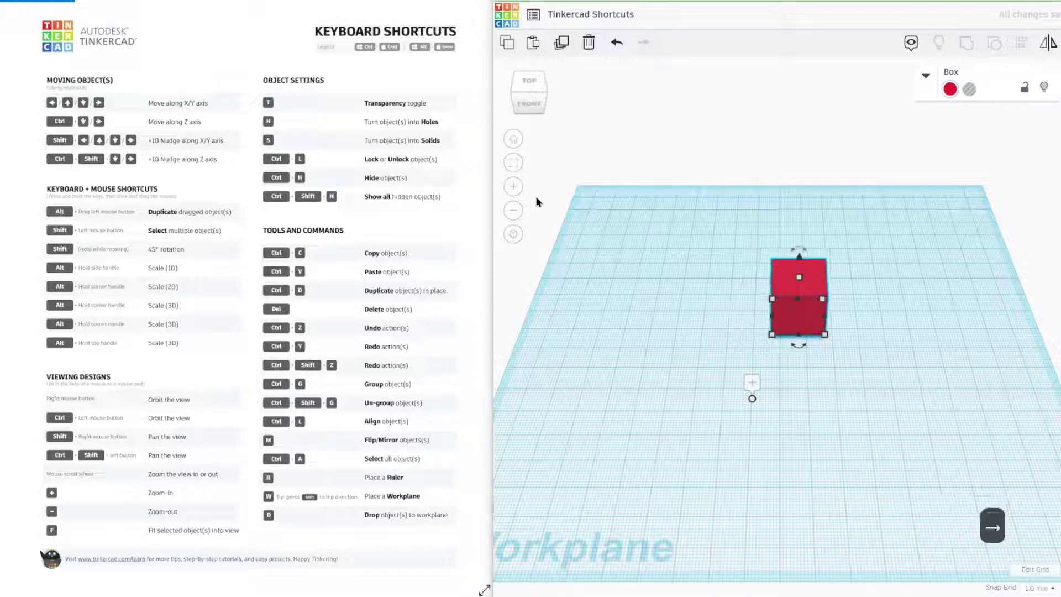
pyautogui.hotkey('shift', 'Left')
pyautogui.hotkey('shift', 'Left')
pyautogui.hotkey('shift', 'Left')
pyautogui.hotkey('shift', 'Left')
pyautogui.hotkey('shift', 'Left')
pyautogui.hotkey('shift', 'Left')
# - Move the box in 10 mm nudges, 40 mm toward the rear and 70 mm toward the front of the workplane
pyautogui.hotkey('shift', 'Up')
pyautogui.hotkey('shift', 'Up')
pyautogui.hotkey('shift', 'Up')
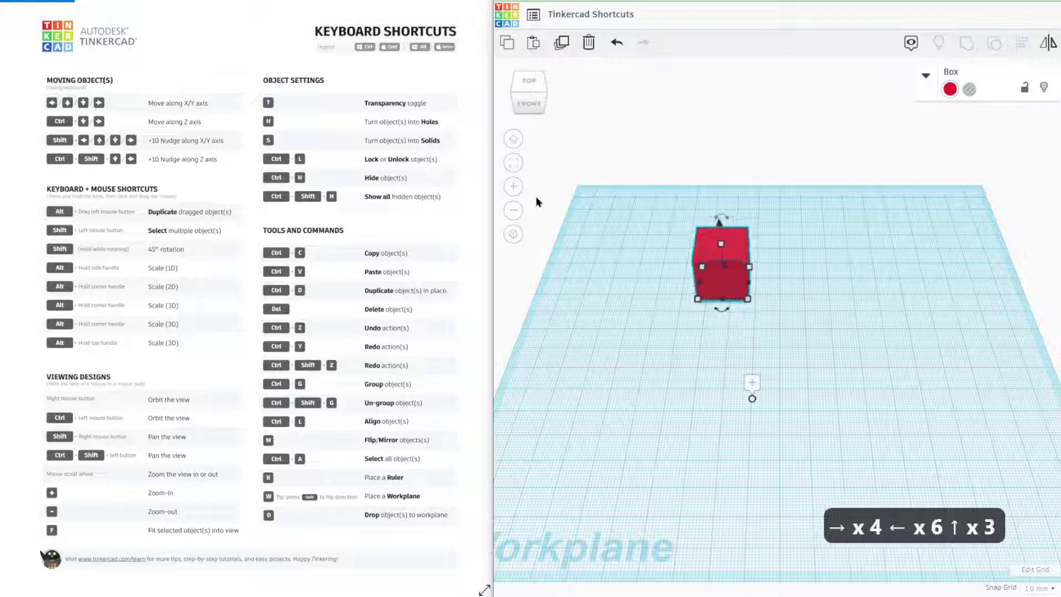
pyautogui.hotkey('shift', 'Up')
pyautogui.hotkey('shift', 'Down')
pyautogui.hotkey('shift', 'Down')
pyautogui.hotkey('shift', 'Down')
pyautogui.hotkey('shift', 'Down')
pyautogui.hotkey('shift', 'Down')
pyautogui.hotkey('shift', 'Down')
pyautogui.hotkey('shift', 'Down')
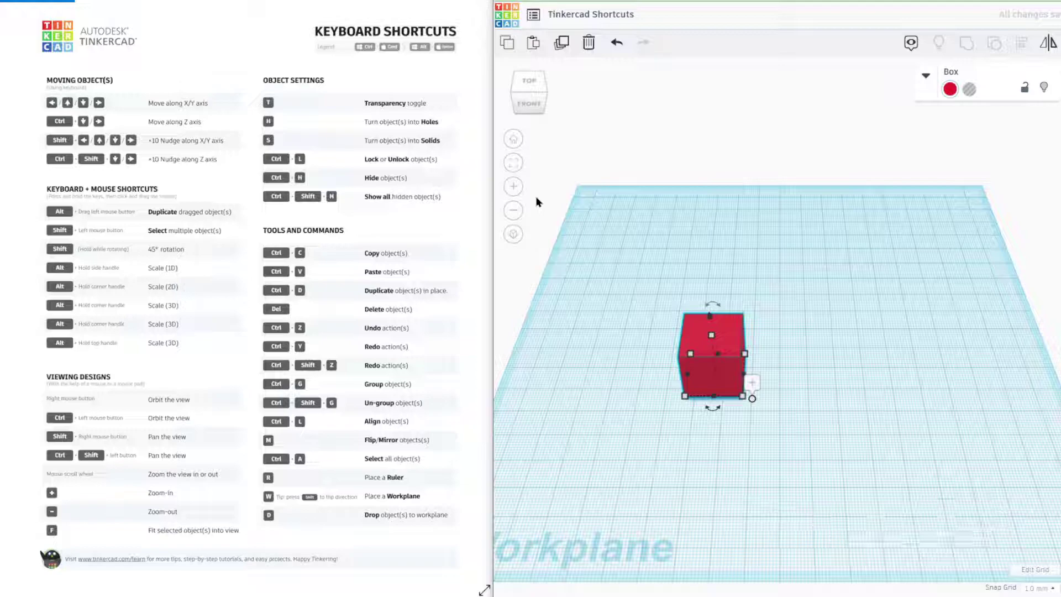
# - Raise the box 50 mm in 10 mm nudges
pyautogui.hotkey('ctrl', 'shift', 'Up')
pyautogui.hotkey('ctrl', 'shift', 'Up')
pyautogui.hotkey('ctrl', 'shift', 'Up')
pyautogui.hotkey('ctrl', 'shift', 'Up')
pyautogui.hotkey('ctrl', 'shift', 'Up')
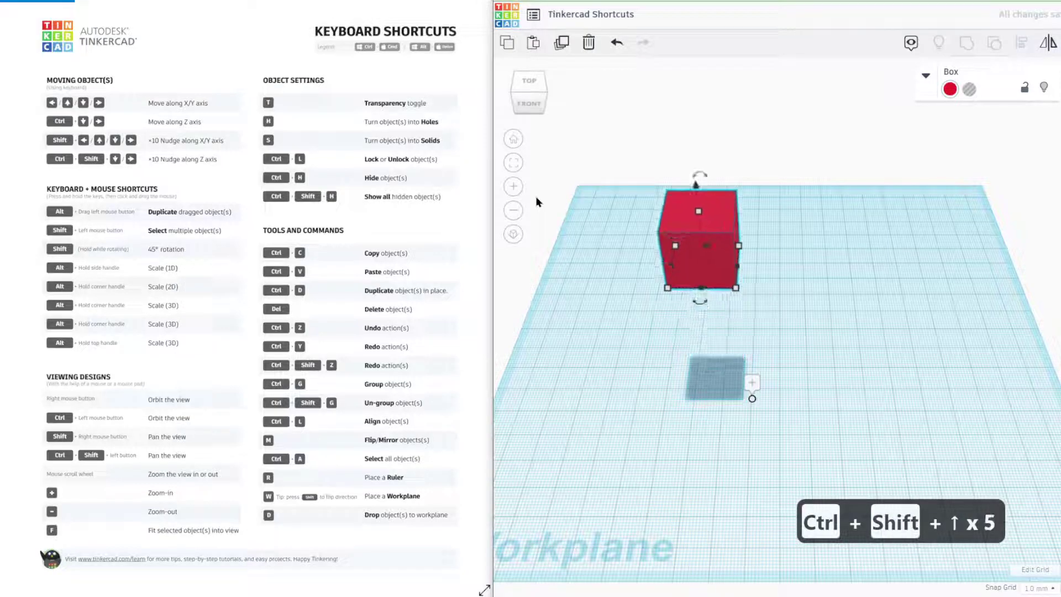
# - Lower the box 70 mm in 10 mm nudges so it sinks below the workplane
pyautogui.hotkey('ctrl', 'shift', 'Down')
pyautogui.hotkey('ctrl', 'shift', 'Down')
pyautogui.hotkey('ctrl', 'shift', 'Down')
pyautogui.hotkey('ctrl', 'shift', 'Down')
pyautogui.hotkey('ctrl', 'shift', 'Down')
pyautogui.hotkey('ctrl', 'shift', 'Down')
pyautogui.hotkey('ctrl', 'shift', 'Down')
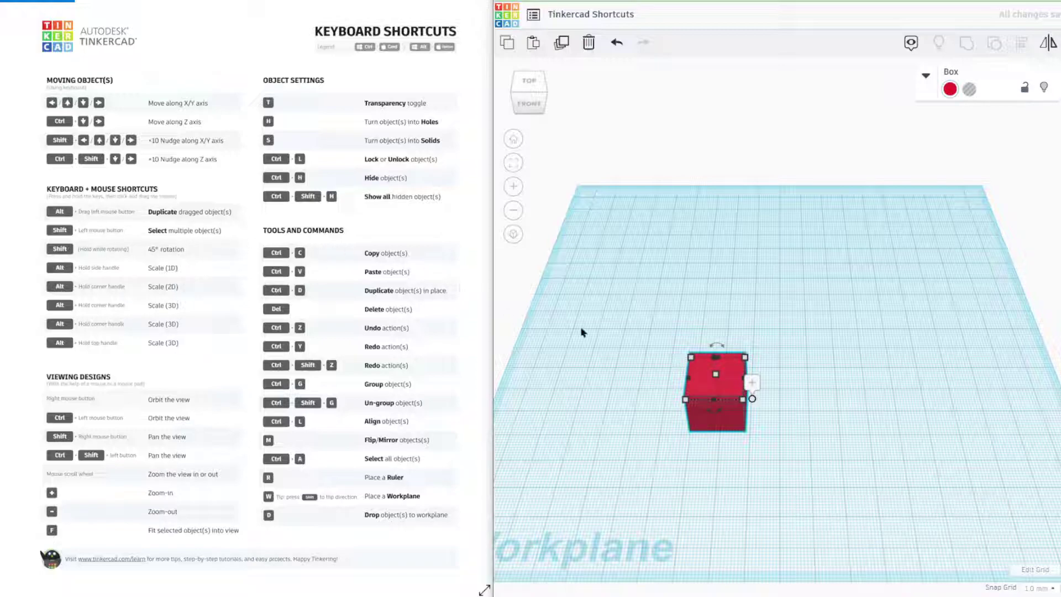
# - Lengthen the box front to back and place several duplicates of it across the workplane
pyautogui.keyDown('alt'); pyautogui.moveTo(715, 391); pyautogui.dragTo(918, 264); pyautogui.keyUp('alt')
pyautogui.keyDown('alt'); pyautogui.moveTo(807, 299); pyautogui.dragTo(938, 255); pyautogui.keyUp('alt')
pyautogui.keyDown('alt'); pyautogui.moveTo(779, 258); pyautogui.dragTo(640, 391); pyautogui.keyUp('alt')
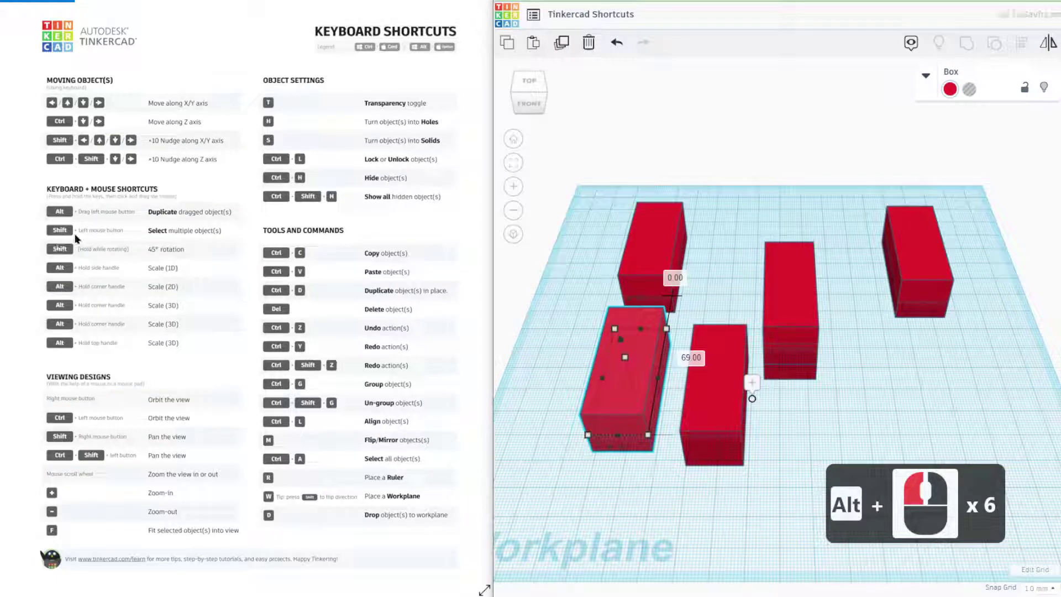
# - Add four more boxes to the selection and move the five together about 25 mm left and 15 mm toward the rear
pyautogui.keyDown('shift'); pyautogui.click(650, 254); pyautogui.keyUp('shift')
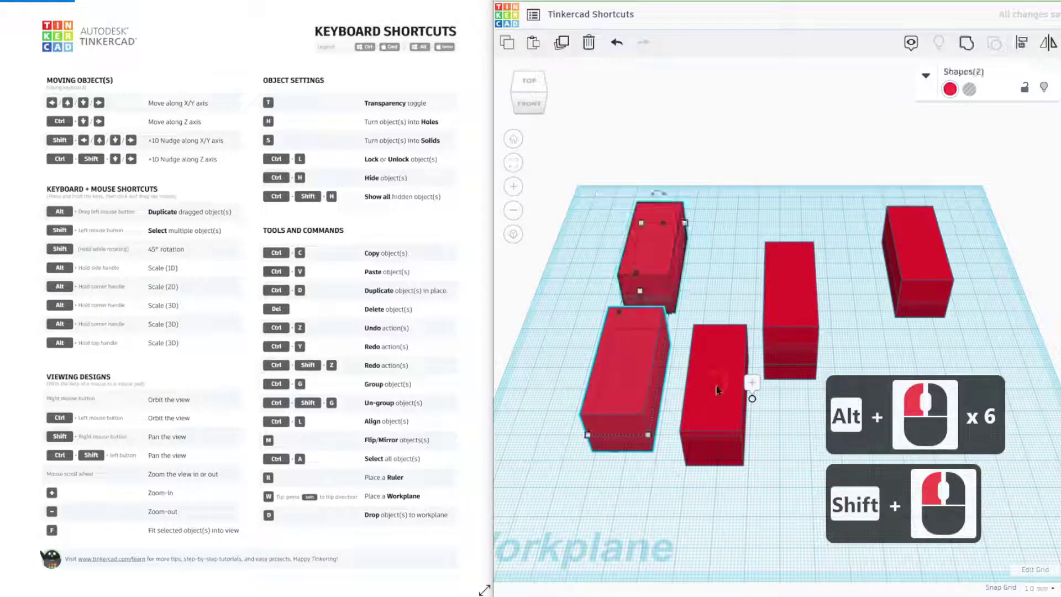
pyautogui.keyDown('shift'); pyautogui.click(709, 360); pyautogui.keyUp('shift')
pyautogui.keyDown('shift'); pyautogui.click(784, 299); pyautogui.keyUp('shift')
pyautogui.keyDown('shift'); pyautogui.click(915, 260); pyautogui.keyUp('shift')
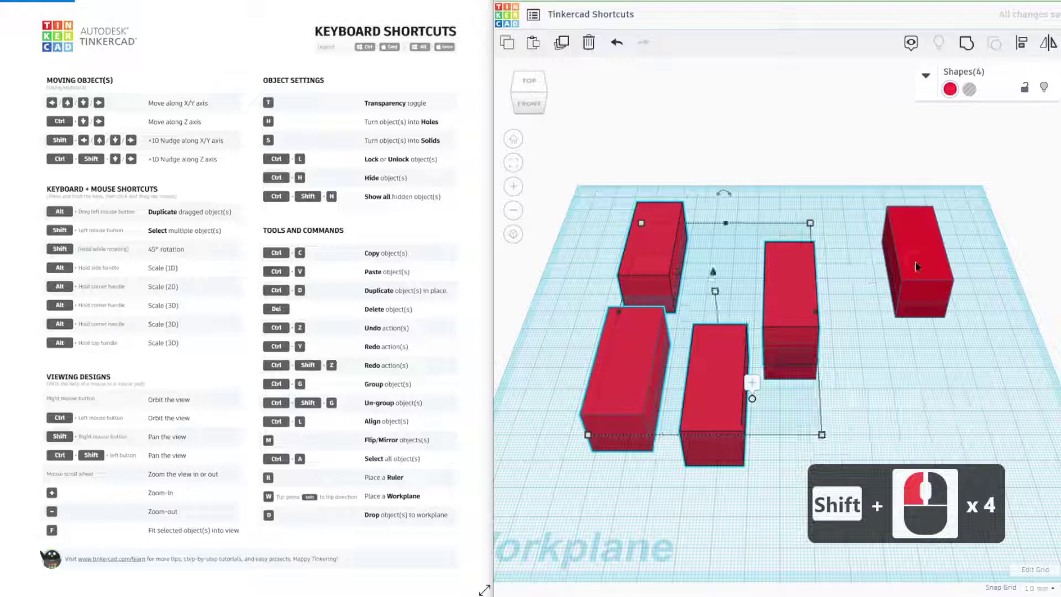
pyautogui.moveTo(898, 252); pyautogui.dragTo(860, 254)
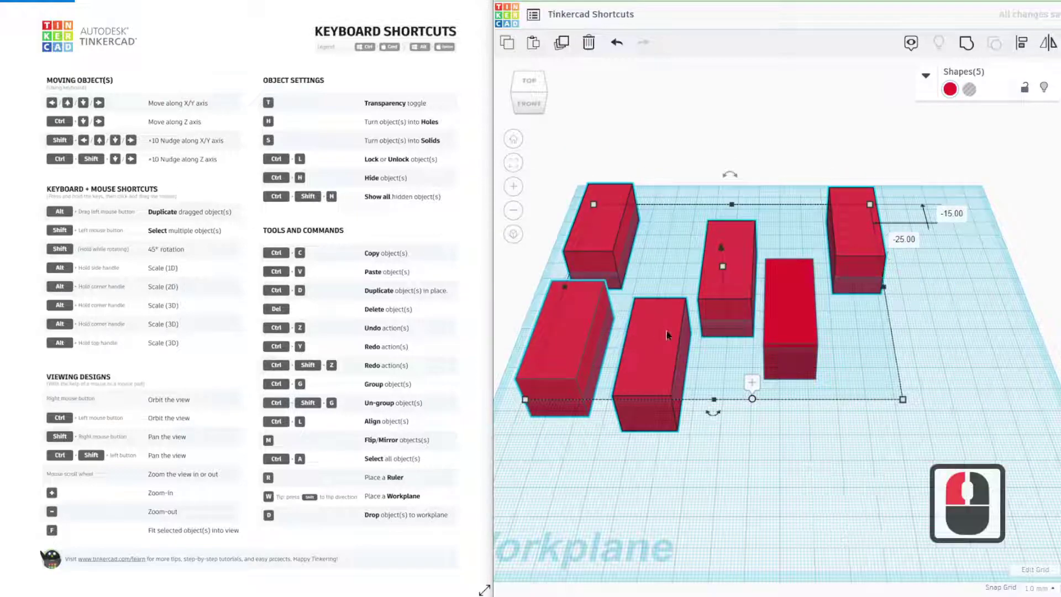
# - Rotate the selected boxes about the vertical axis
pyautogui.moveTo(712, 414); pyautogui.dragTo(786, 402)
pyautogui.moveTo(817, 356); pyautogui.dragTo(791, 297)
# - Select all the boxes on the workplane and delete them
pyautogui.click(588, 133)
pyautogui.moveTo(600, 150); pyautogui.dragTo(811, 446)
pyautogui.press('Delete')
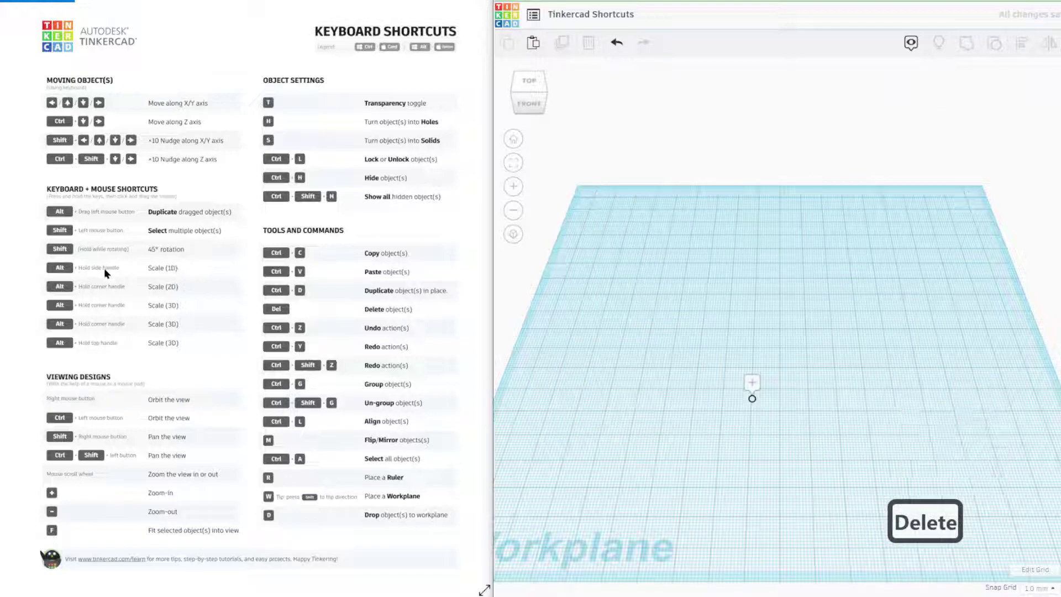
# - Place a new box near the middle of the workplane and scale it into a wide, deep block
pyautogui.click(804, 346)
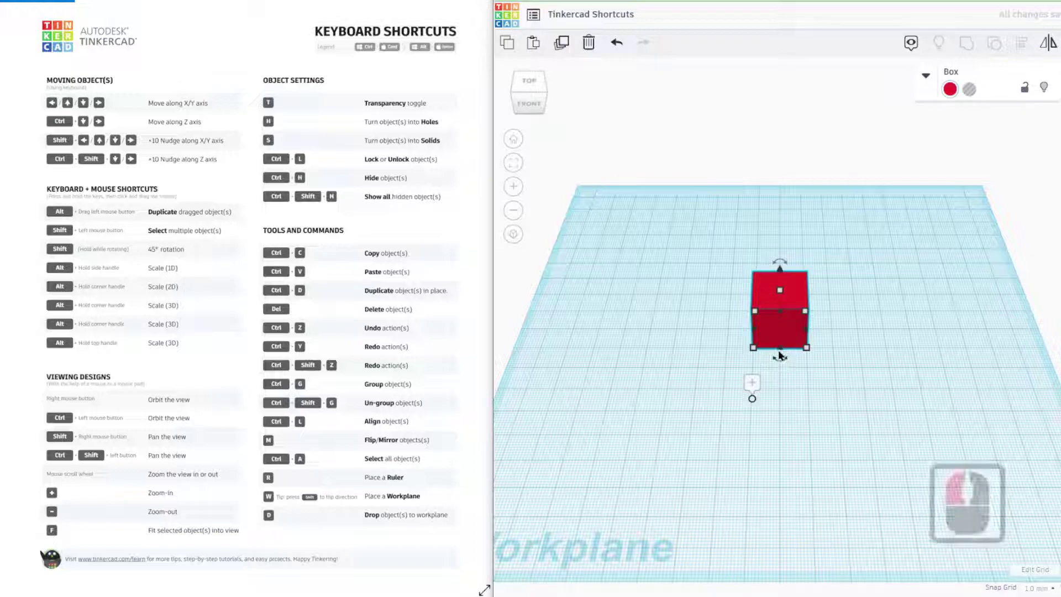
pyautogui.click(777, 352)
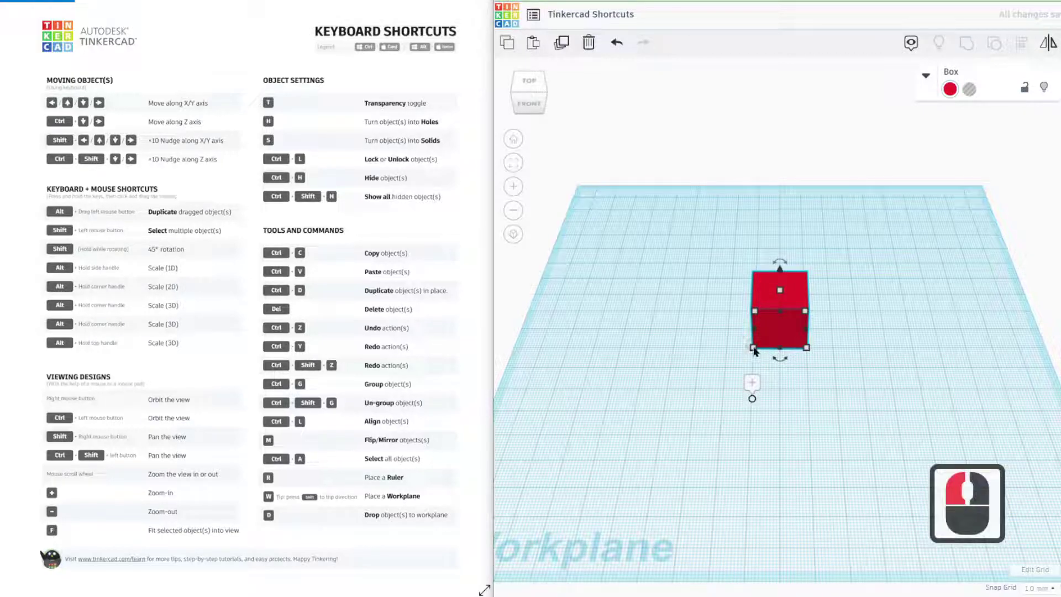
pyautogui.moveTo(753, 349); pyautogui.dragTo(698, 362)
pyautogui.moveTo(701, 311)
pyautogui.keyDown('alt'); pyautogui.mouseDown()
pyautogui.moveTo(550, 311)
pyautogui.moveTo(738, 320)
pyautogui.moveTo(716, 311)
pyautogui.mouseUp(); pyautogui.keyUp('alt')
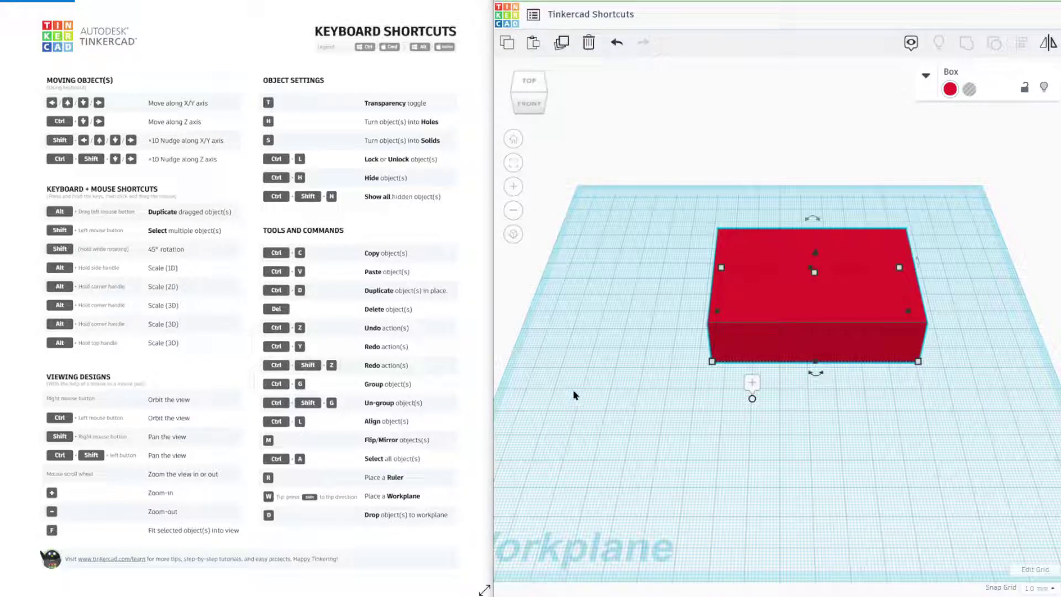
# - Orbit the view around to the back of the block and pan it across the workplane
pyautogui.moveTo(884, 339); pyautogui.dragTo(818, 364, button='right')
pyautogui.moveTo(665, 400); pyautogui.dragTo(502, 350, button='right')
pyautogui.keyDown('ctrl'); pyautogui.moveTo(864, 355); pyautogui.dragTo(881, 463); pyautogui.keyUp('ctrl')
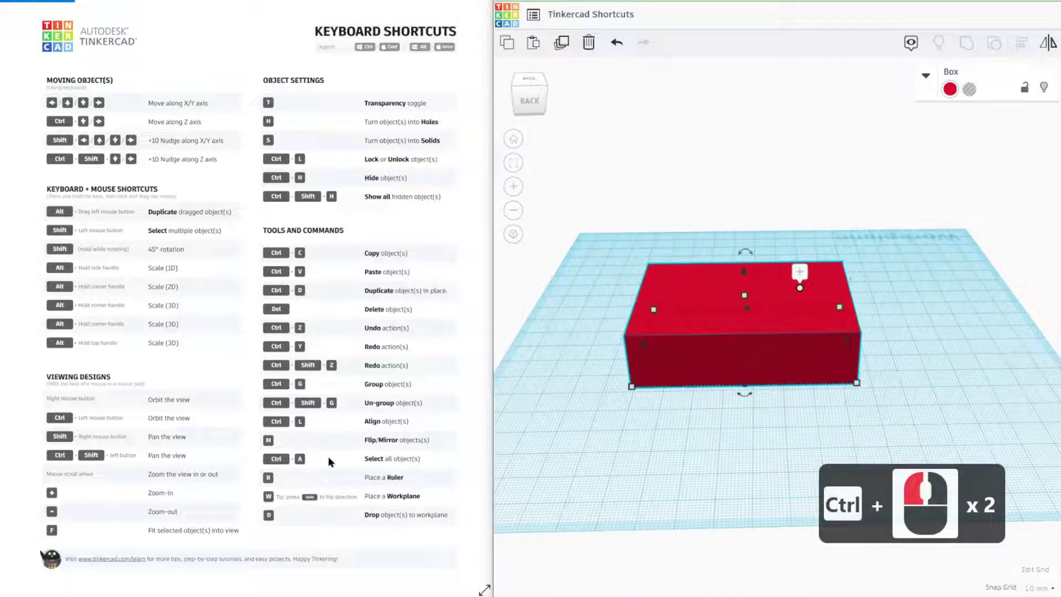
pyautogui.keyDown('ctrl'); pyautogui.moveTo(703, 426); pyautogui.dragTo(740, 397); pyautogui.keyUp('ctrl')
pyautogui.keyDown('shift'); pyautogui.moveTo(740, 396); pyautogui.dragTo(487, 415, button='right'); pyautogui.keyUp('shift')
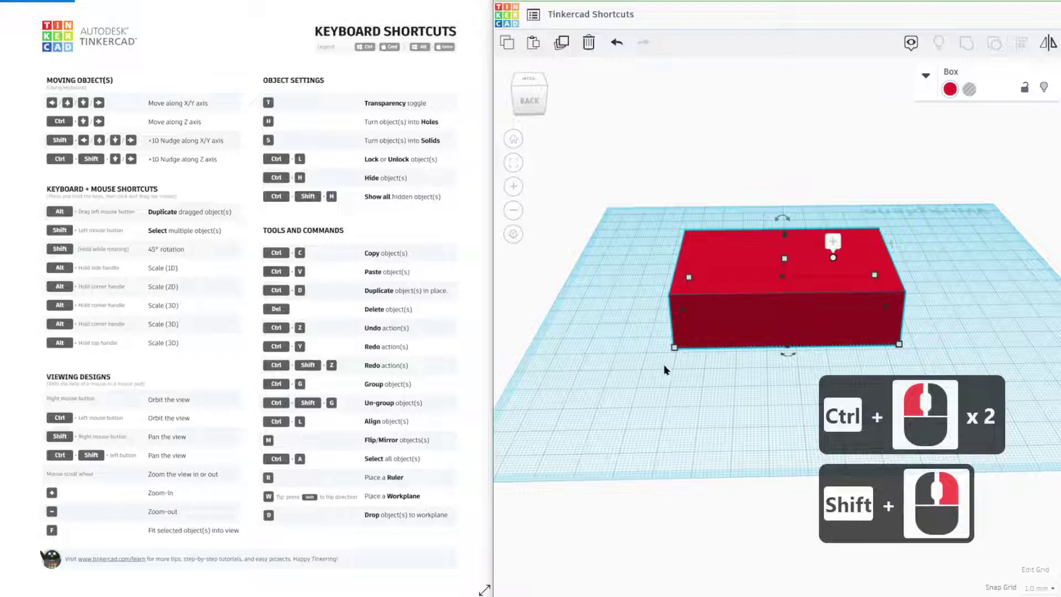
pyautogui.keyDown('shift'); pyautogui.moveTo(711, 372); pyautogui.dragTo(685, 438, button='right'); pyautogui.keyUp('shift')
pyautogui.keyDown('shift'); pyautogui.moveTo(751, 415); pyautogui.dragTo(627, 398, button='right'); pyautogui.keyUp('shift')
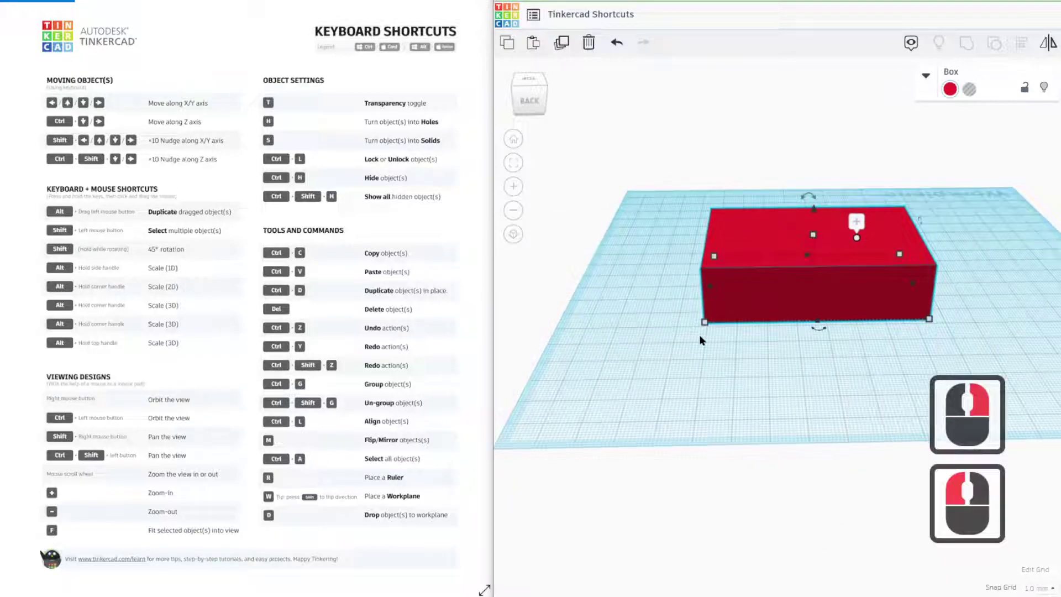
# - Zoom the view of the block in and out
pyautogui.scroll(-4, 700, 335)
pyautogui.scroll(7, 704, 333)
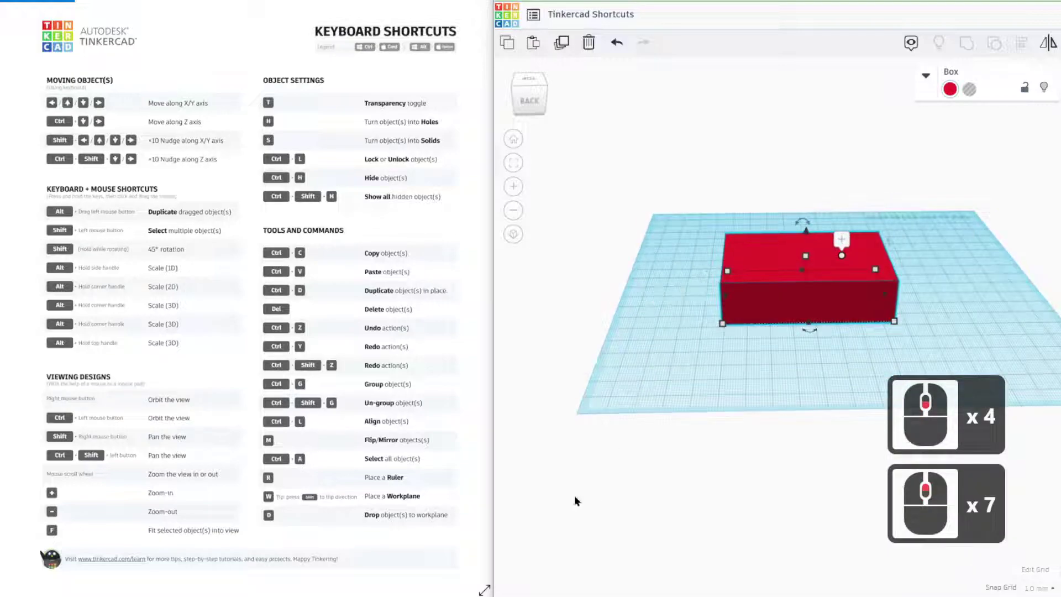
pyautogui.press('=')
pyautogui.press('=')
pyautogui.press('=')
pyautogui.press('-')
pyautogui.press('-')
pyautogui.press('-')
pyautogui.press('-')
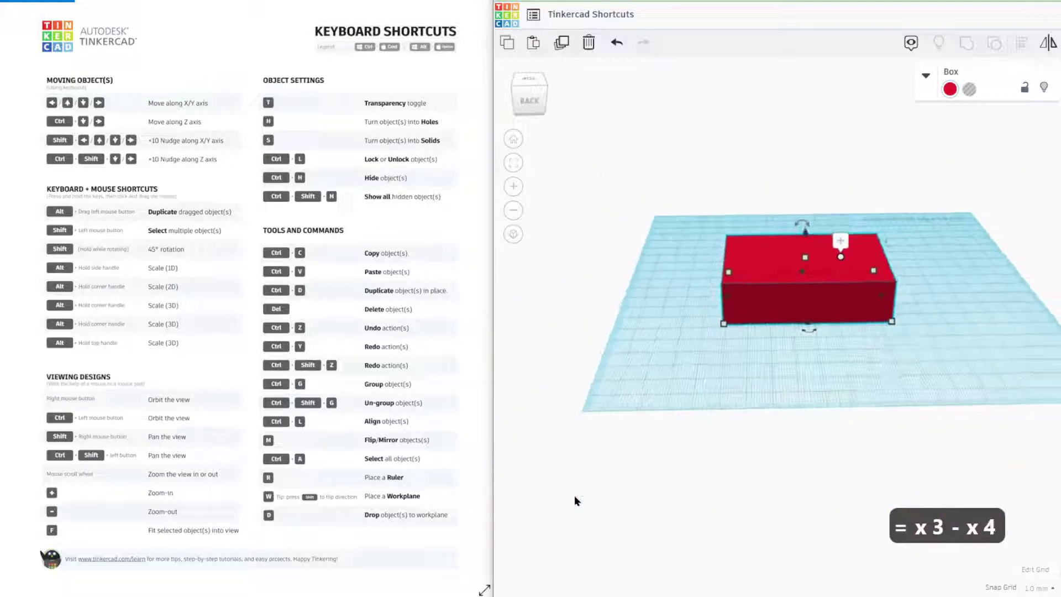
# - Fit the block into the view and toggle its transparency on and off
pyautogui.press('f')
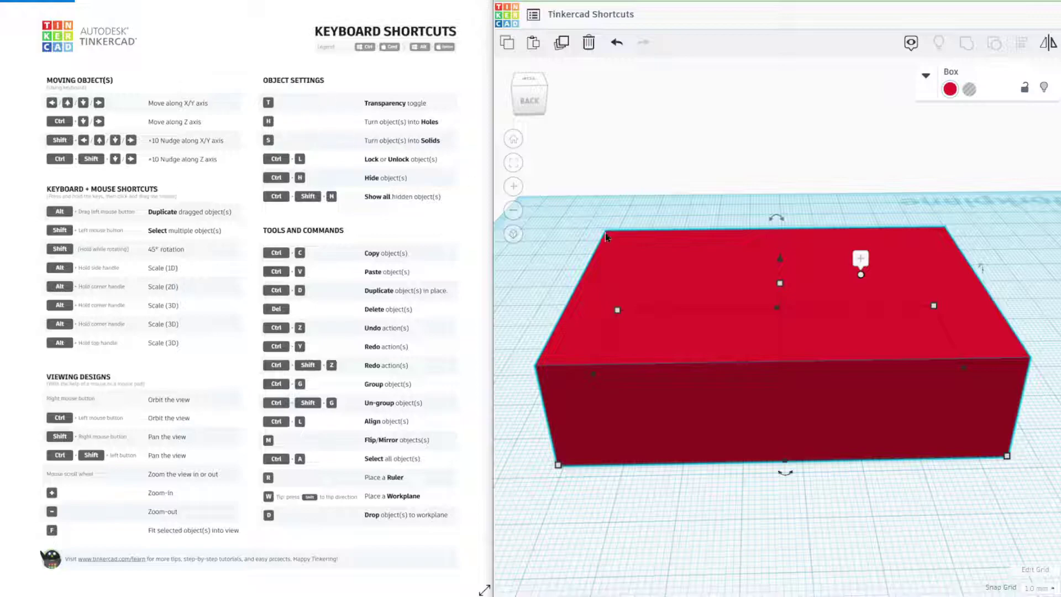
pyautogui.press('t')
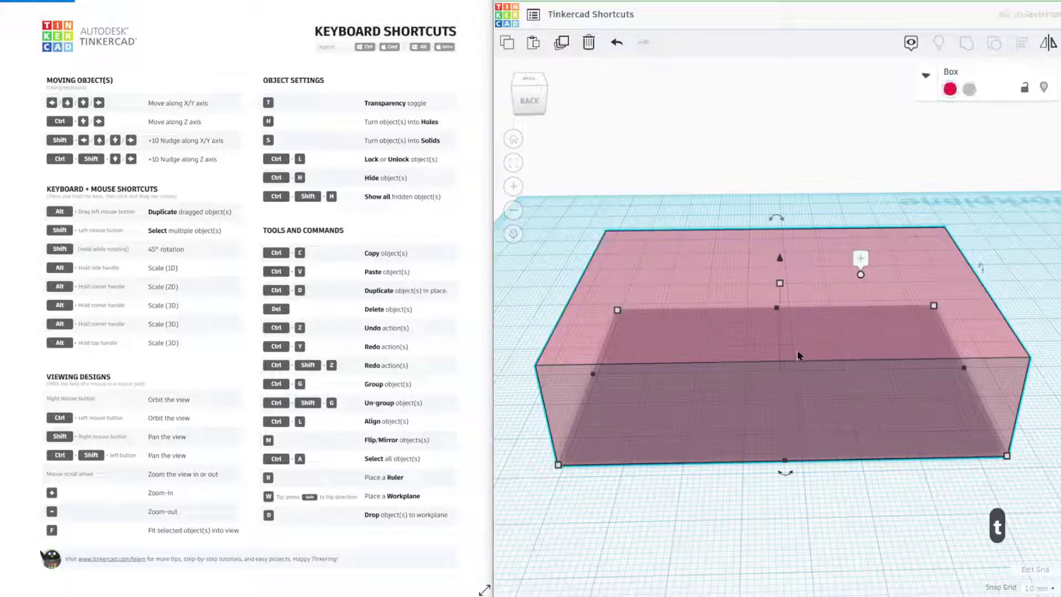
pyautogui.press('t')
# - Turn the block into a hole and back into a solid
pyautogui.press('h')
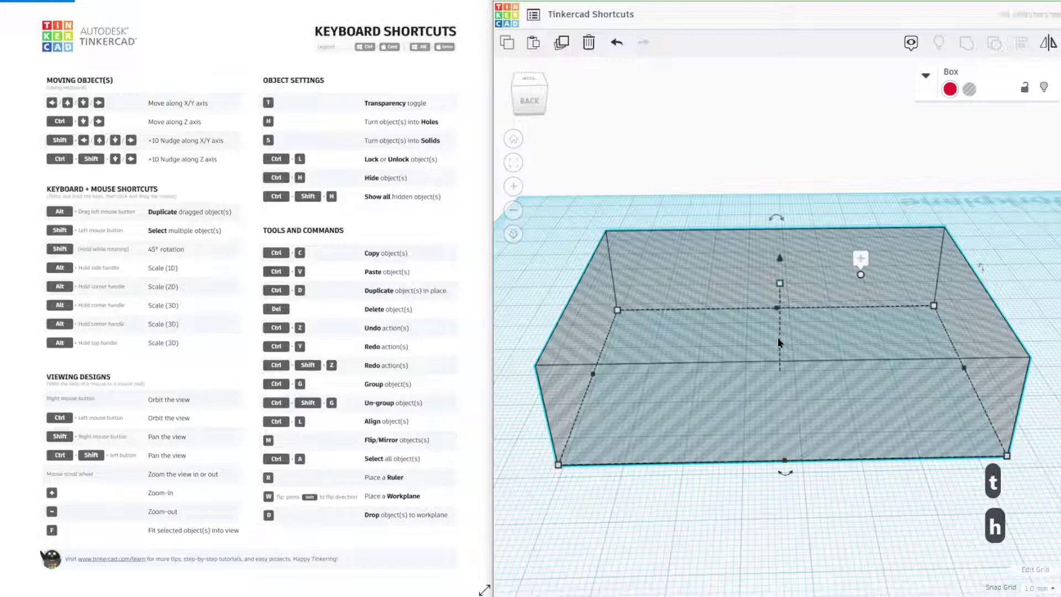
pyautogui.press('h')
pyautogui.press('s')
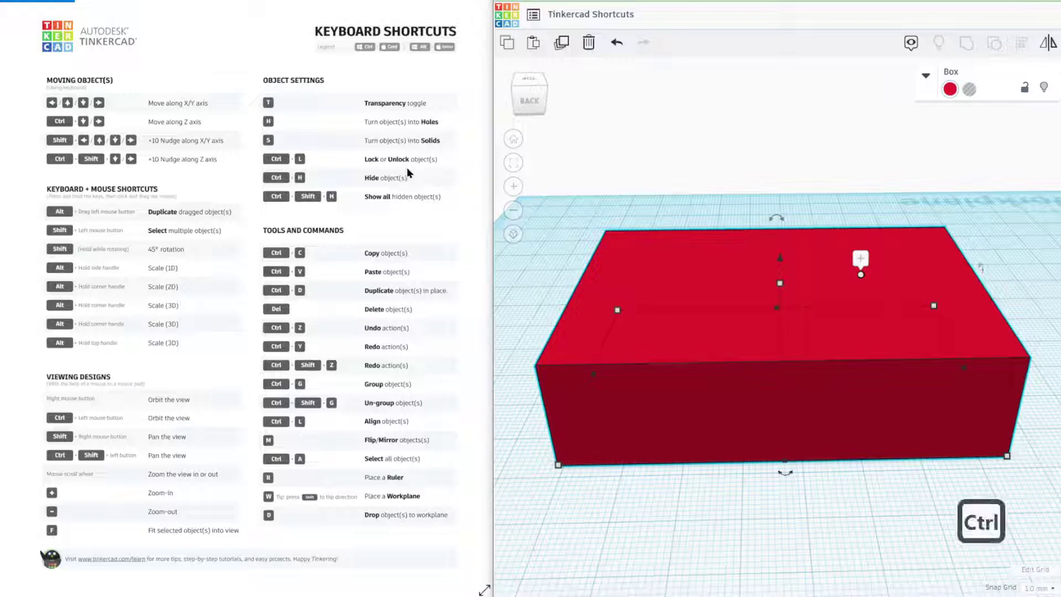
# - Lock and unlock the block, and hide it and show all hidden objects again
pyautogui.hotkey('ctrl', 'l')
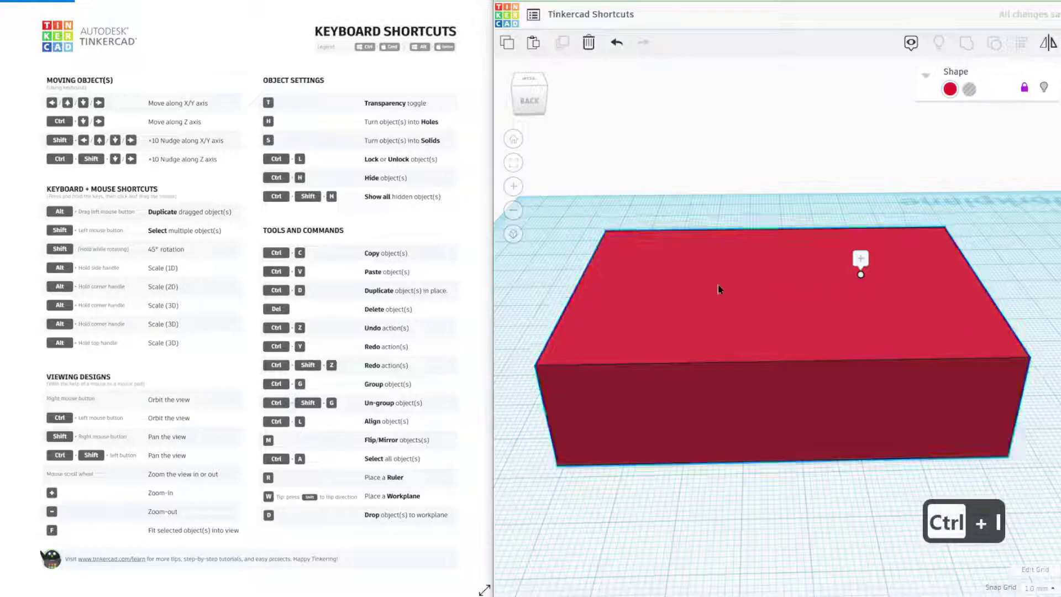
pyautogui.hotkey('ctrl', 'l')
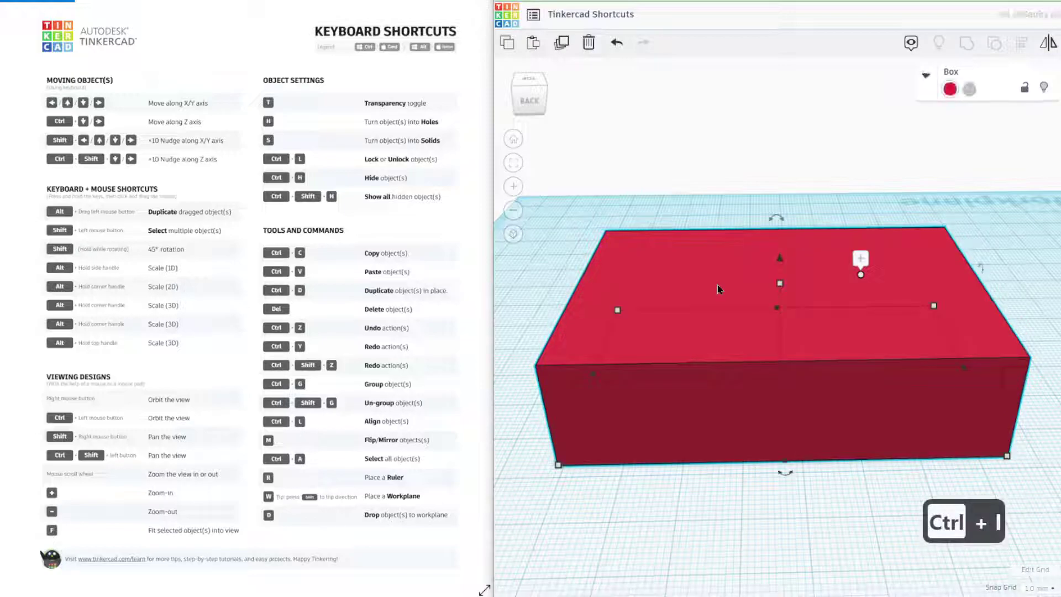
pyautogui.hotkey('ctrl', 'h')
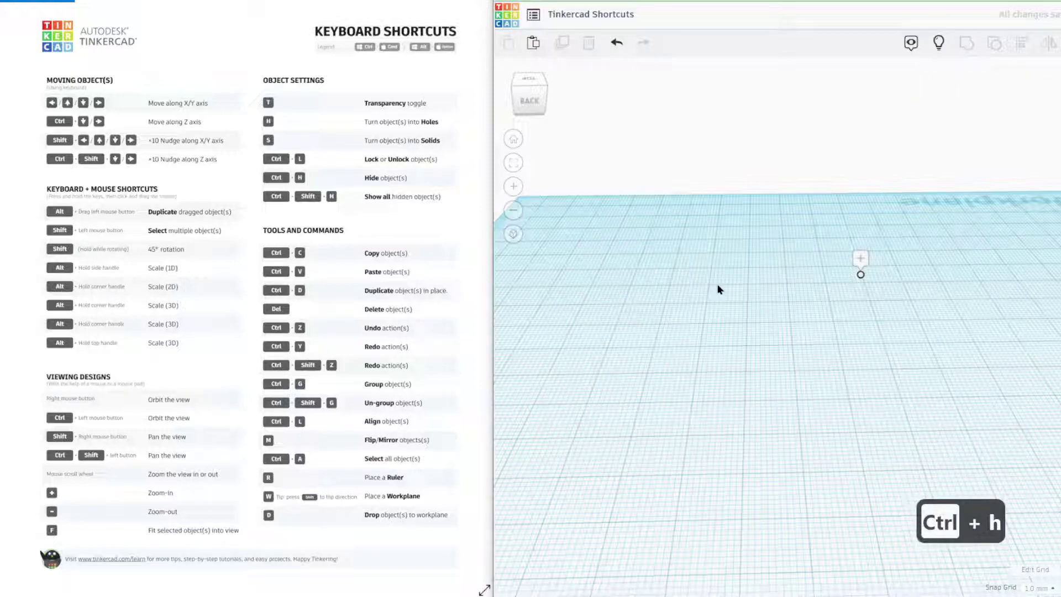
pyautogui.hotkey('ctrl', 'shift', 'h')
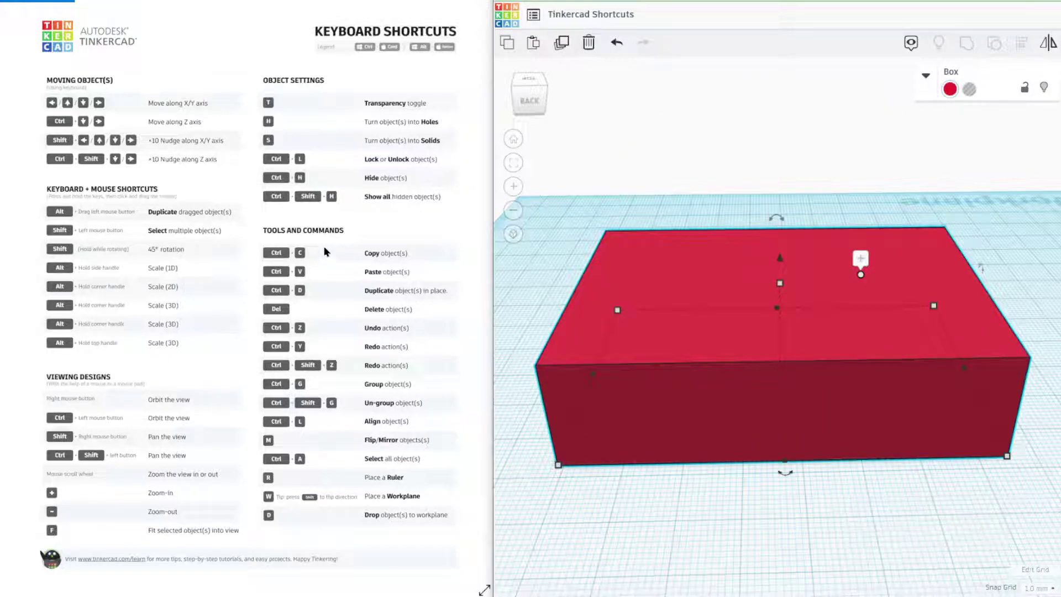
# - Copy and paste the block and delete the pasted copy
pyautogui.hotkey('ctrl', 'c')
pyautogui.hotkey('ctrl', 'v')
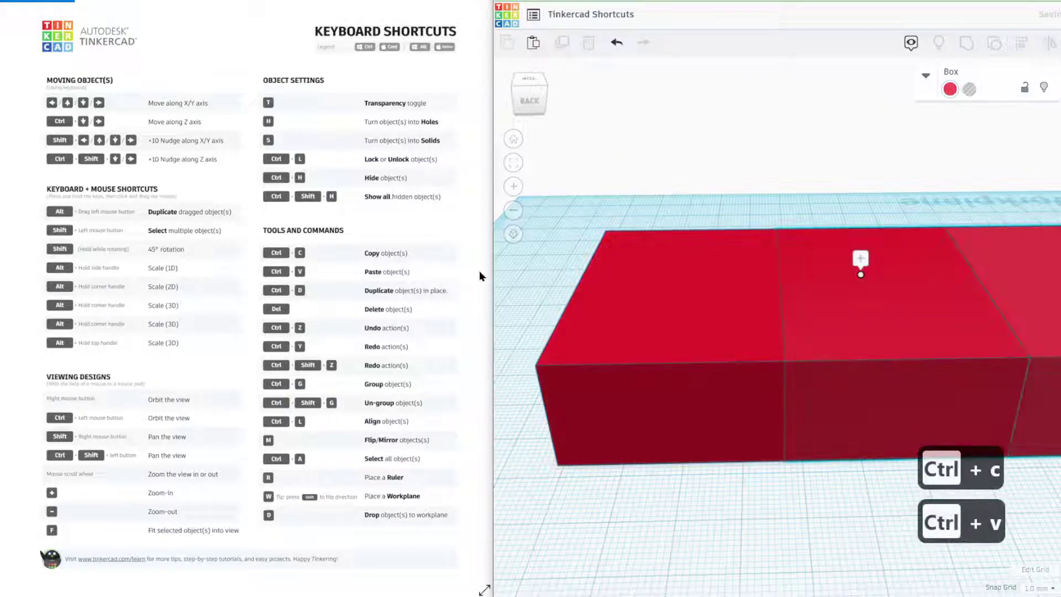
pyautogui.press('Delete')
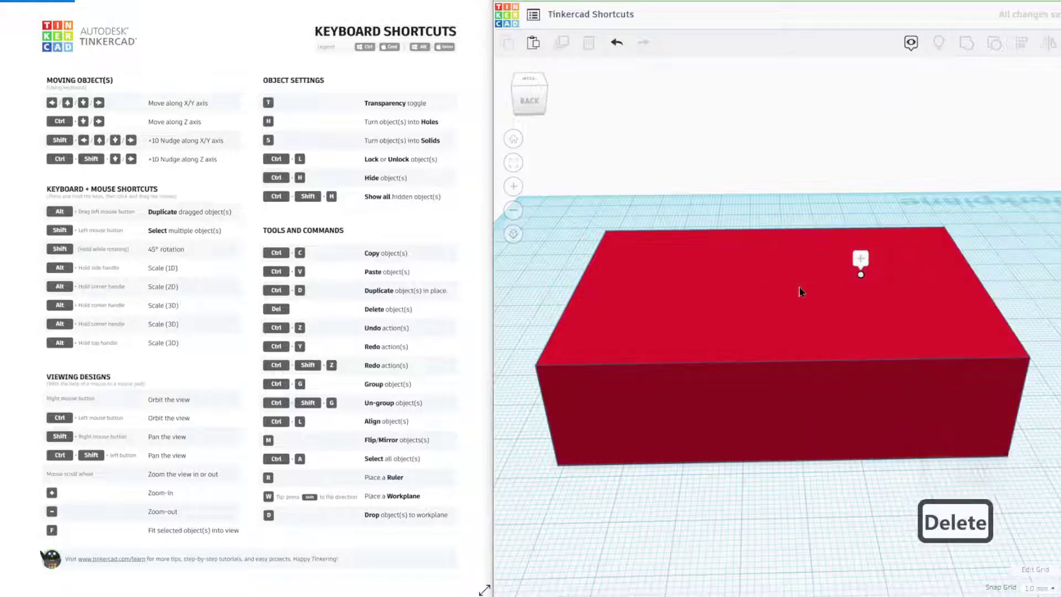
# - Duplicate the block in place, move the copy behind it, and repeat the duplication five times to form a row
pyautogui.keyDown('ctrl'); pyautogui.scroll(-3, 719, 335); pyautogui.keyUp('ctrl')
pyautogui.click(747, 337)
pyautogui.hotkey('ctrl', 'd')
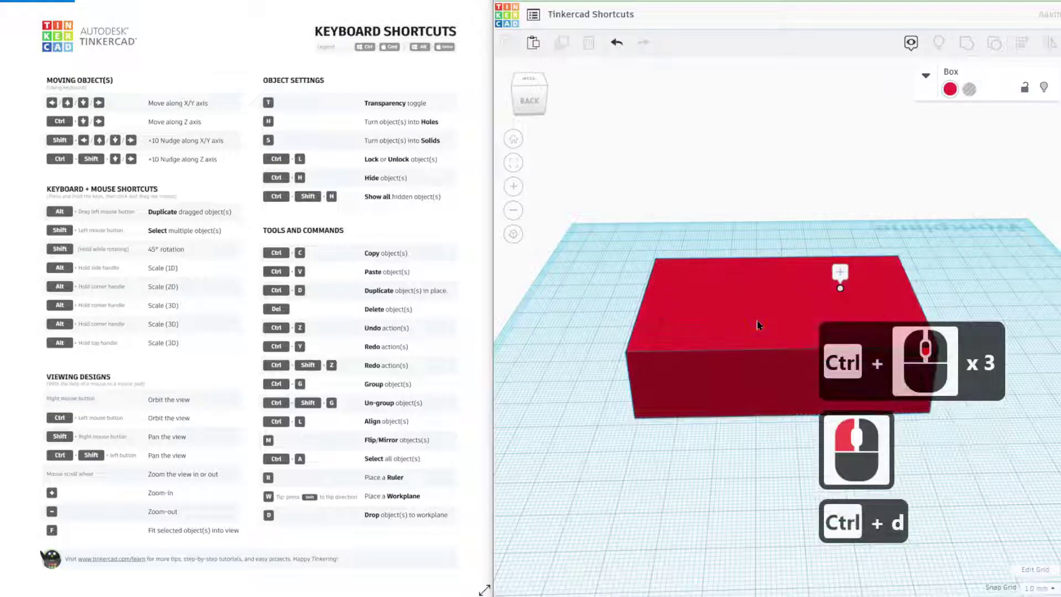
pyautogui.moveTo(761, 336); pyautogui.dragTo(762, 237)
pyautogui.hotkey('ctrl', 'd')
pyautogui.hotkey('ctrl', 'd')
pyautogui.hotkey('ctrl', 'd')
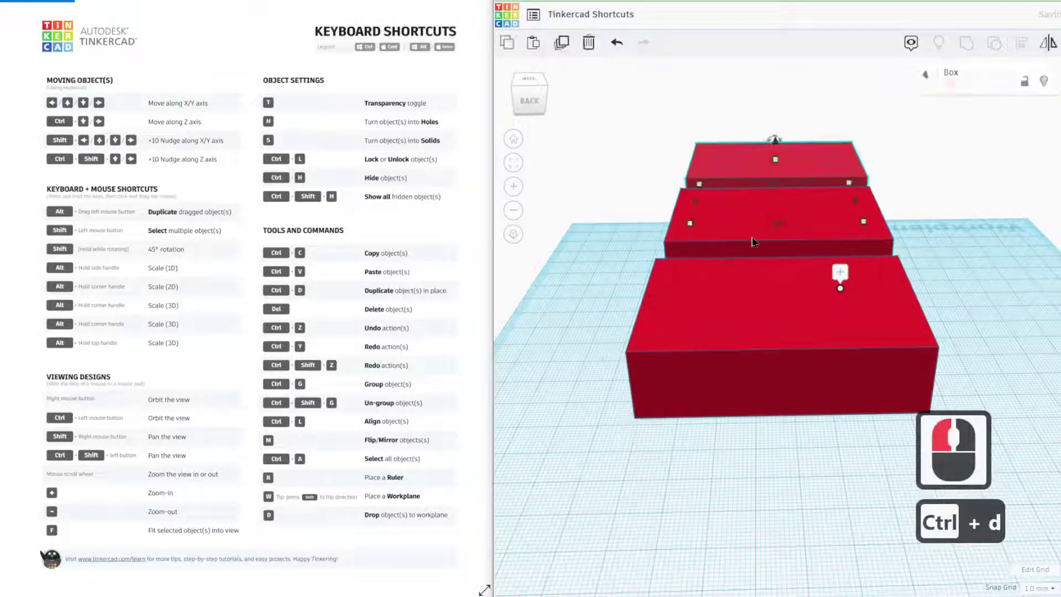
pyautogui.hotkey('ctrl', 'd')
pyautogui.hotkey('ctrl', 'd')
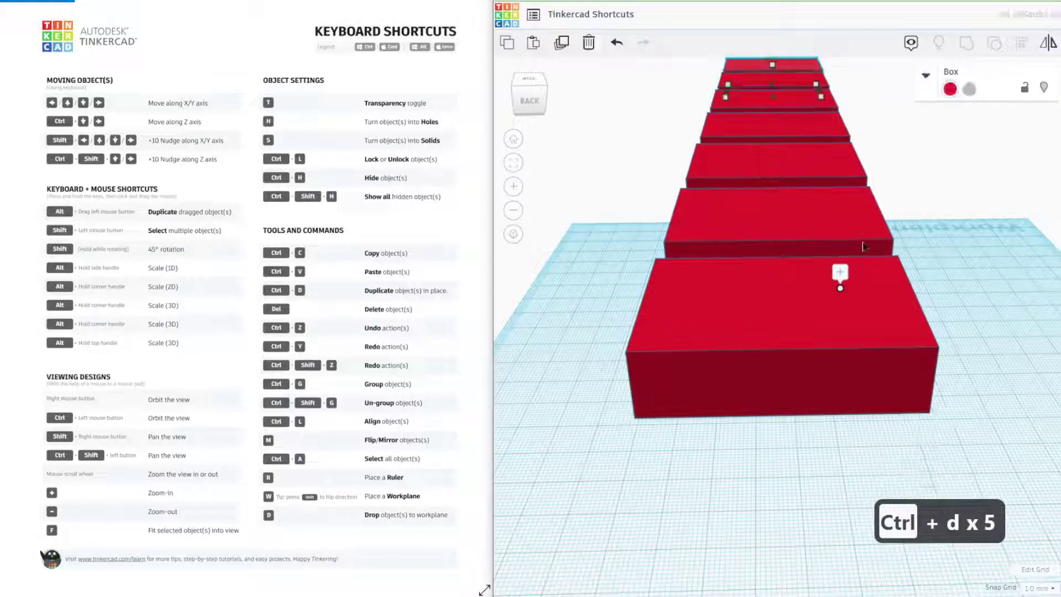
pyautogui.keyDown('ctrl'); pyautogui.scroll(-3, 752, 214); pyautogui.keyUp('ctrl')
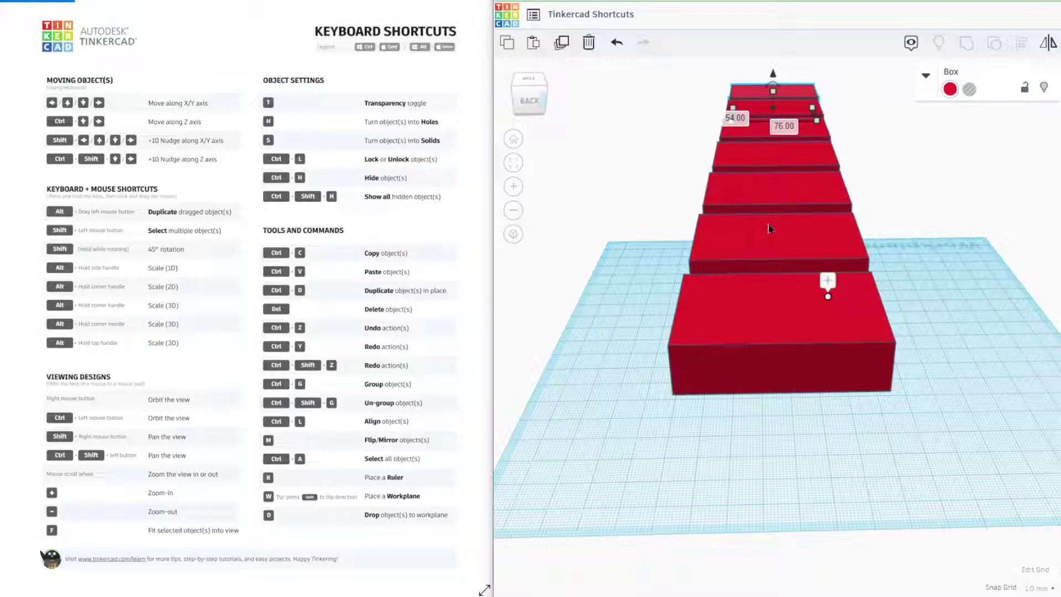
# - Delete all the duplicated blocks, keeping only the front one
pyautogui.press('Delete')
pyautogui.click(793, 160)
pyautogui.press('Delete')
pyautogui.moveTo(677, 90); pyautogui.dragTo(860, 277)
pyautogui.press('Delete')
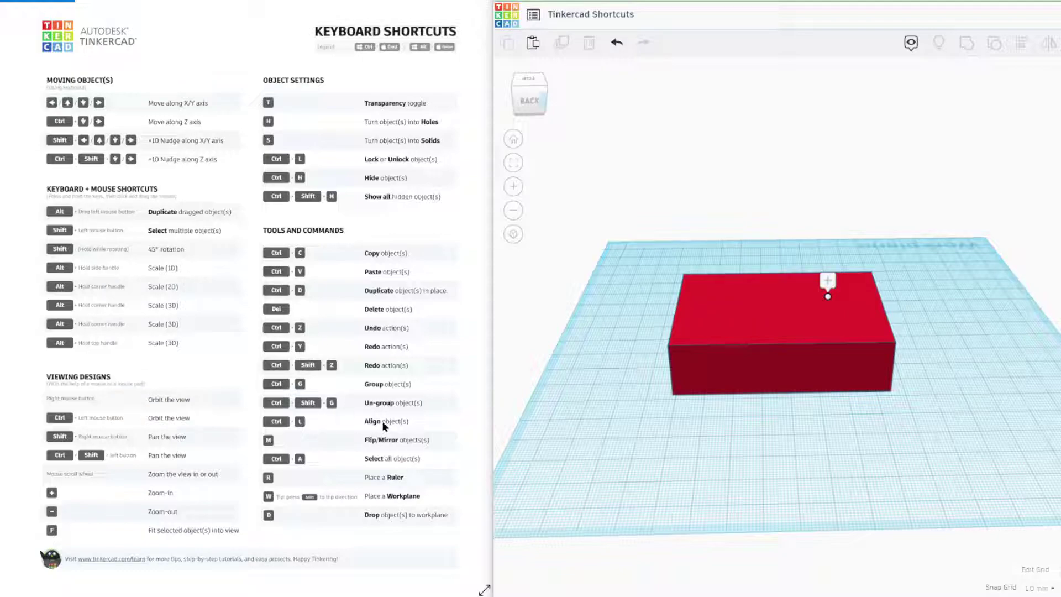
# - Duplicate the remaining block in place and move the copy diagonally behind it
pyautogui.click(791, 344)
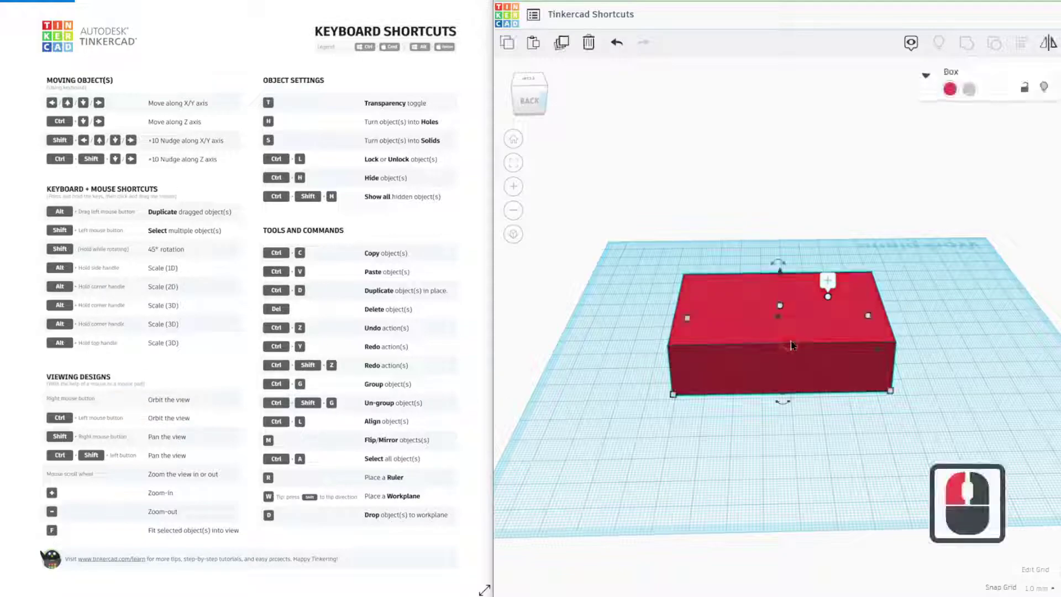
pyautogui.hotkey('ctrl', 'd')
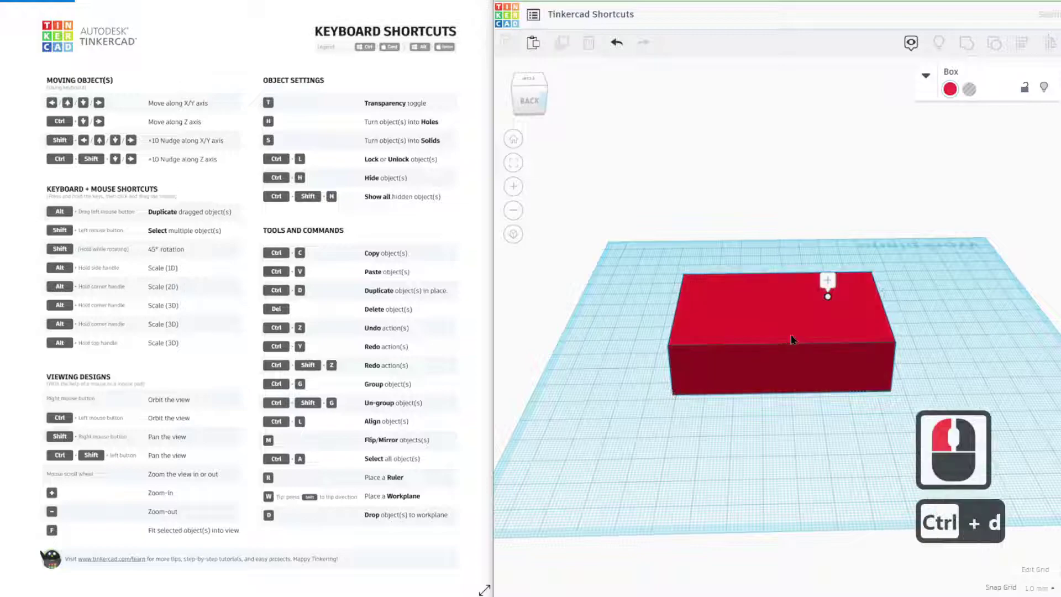
pyautogui.moveTo(793, 339); pyautogui.dragTo(953, 289)
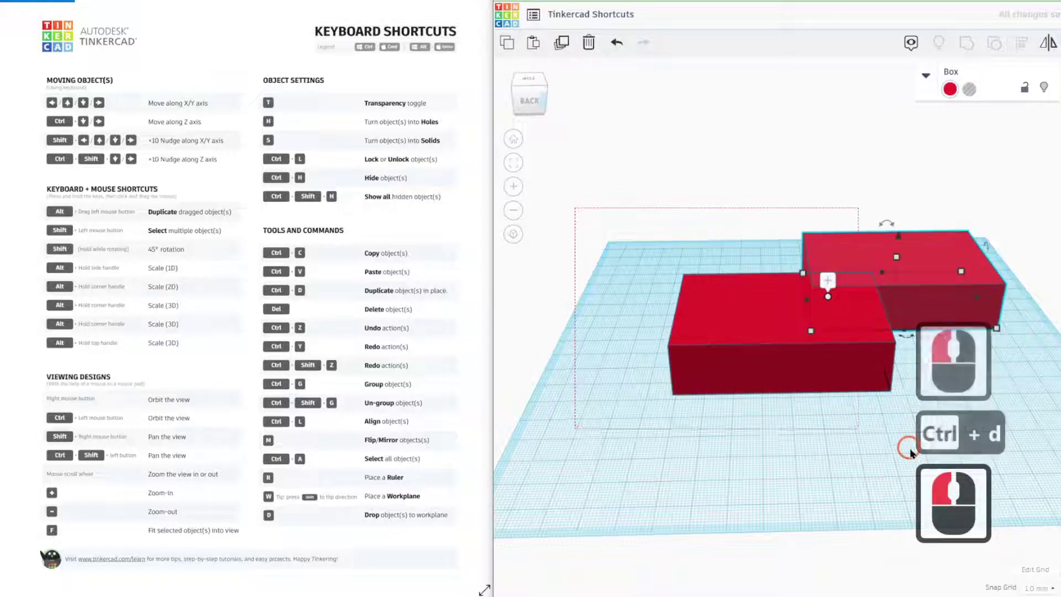
# - Select both blocks and group them into one shape
pyautogui.moveTo(910, 447); pyautogui.dragTo(900, 413)
pyautogui.hotkey('ctrl', 'g')
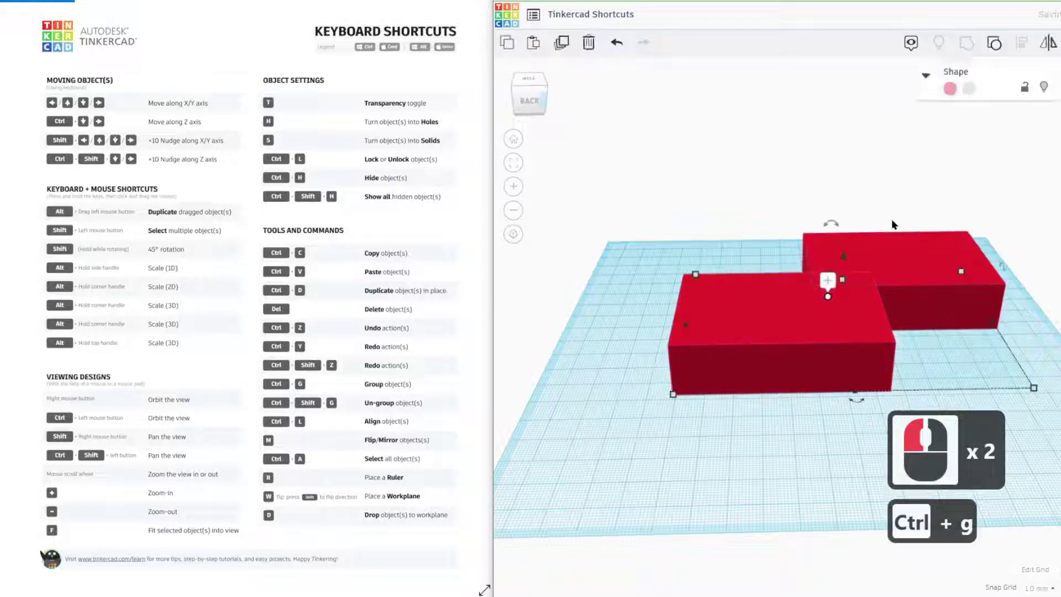
pyautogui.click(715, 460)
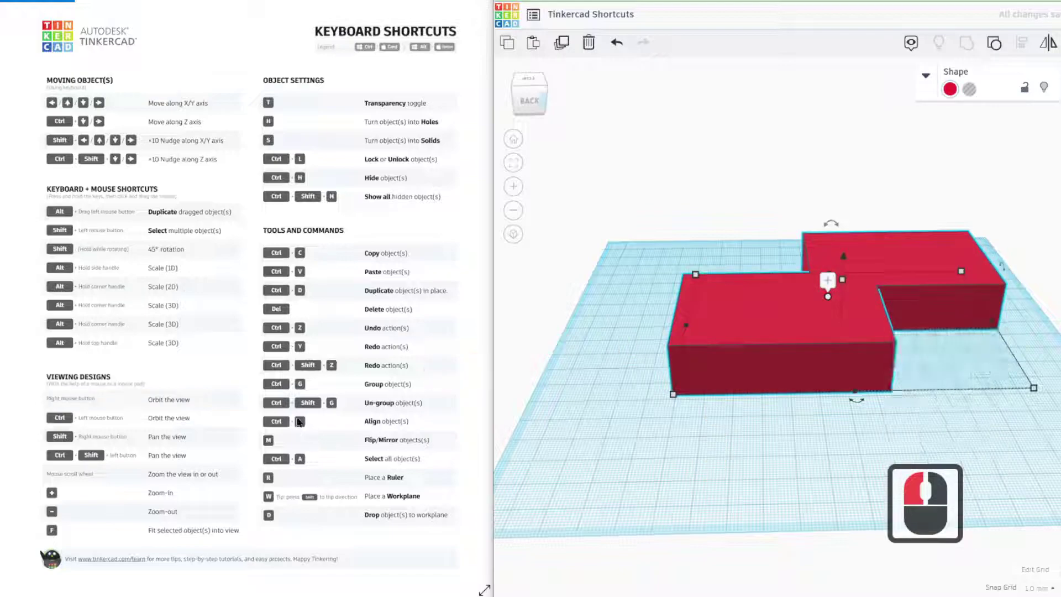
pyautogui.click(685, 359)
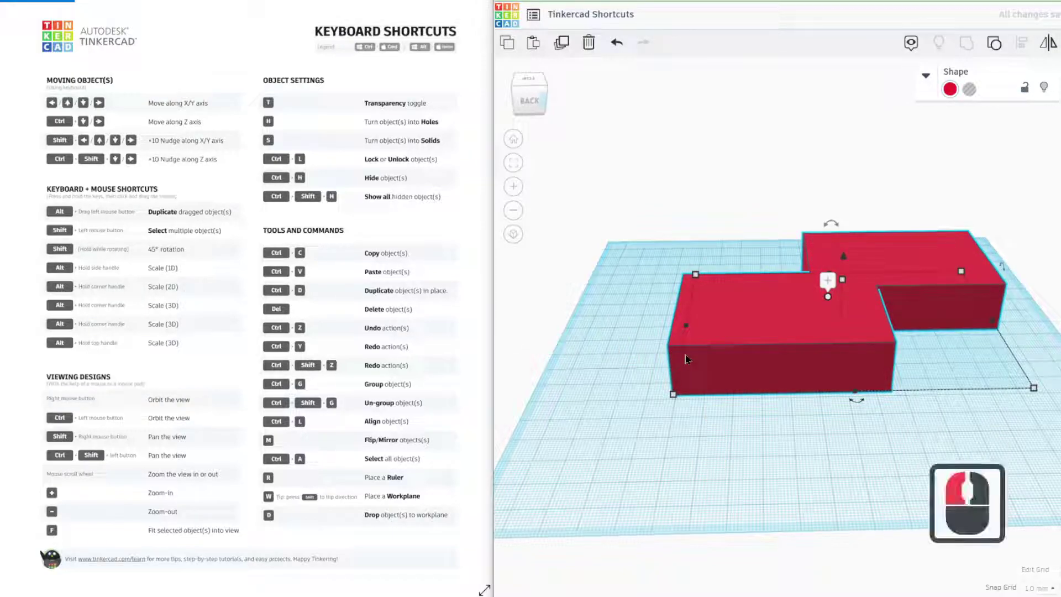
# - Ungroup the two blocks and move the front block away from the rear one
pyautogui.hotkey('ctrl', 'shift', 'g')
pyautogui.moveTo(746, 346); pyautogui.dragTo(682, 405)
pyautogui.click(685, 440)
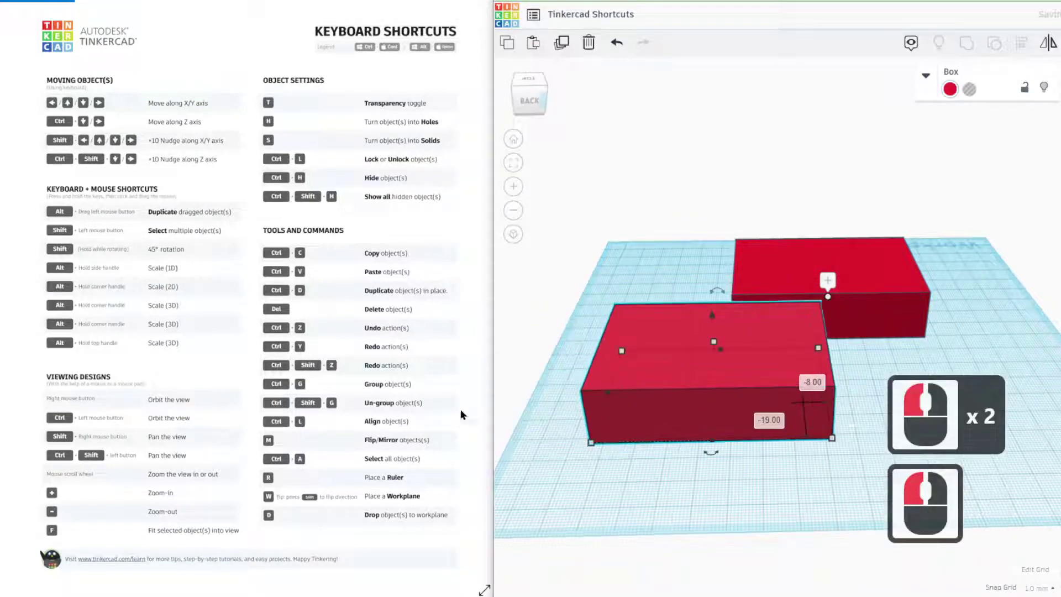
# - Lock the front block and unlock it again
pyautogui.click(647, 364)
pyautogui.hotkey('ctrl', 'l')
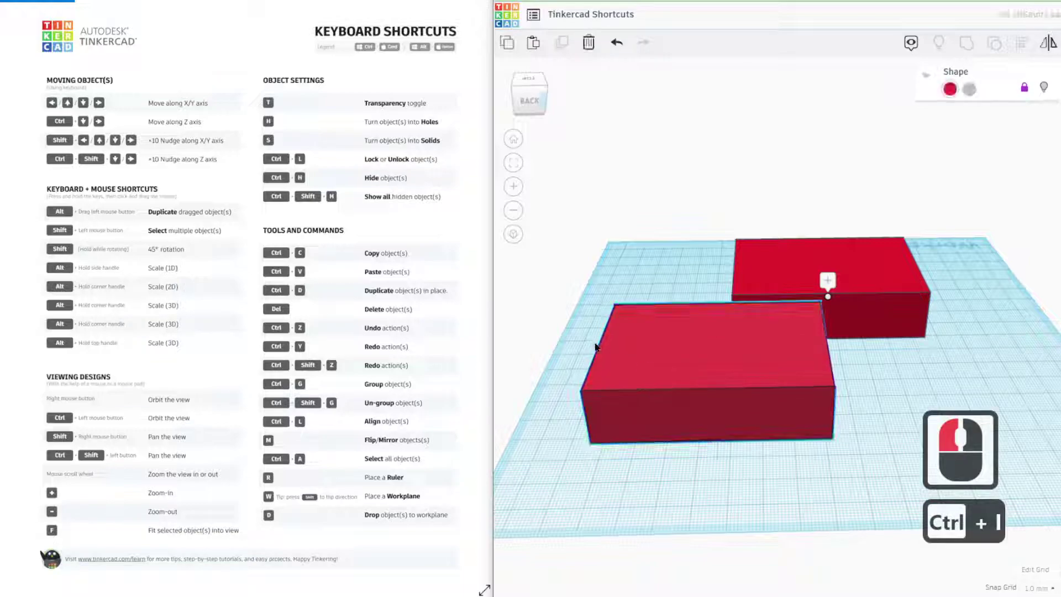
pyautogui.hotkey('ctrl', 'l')
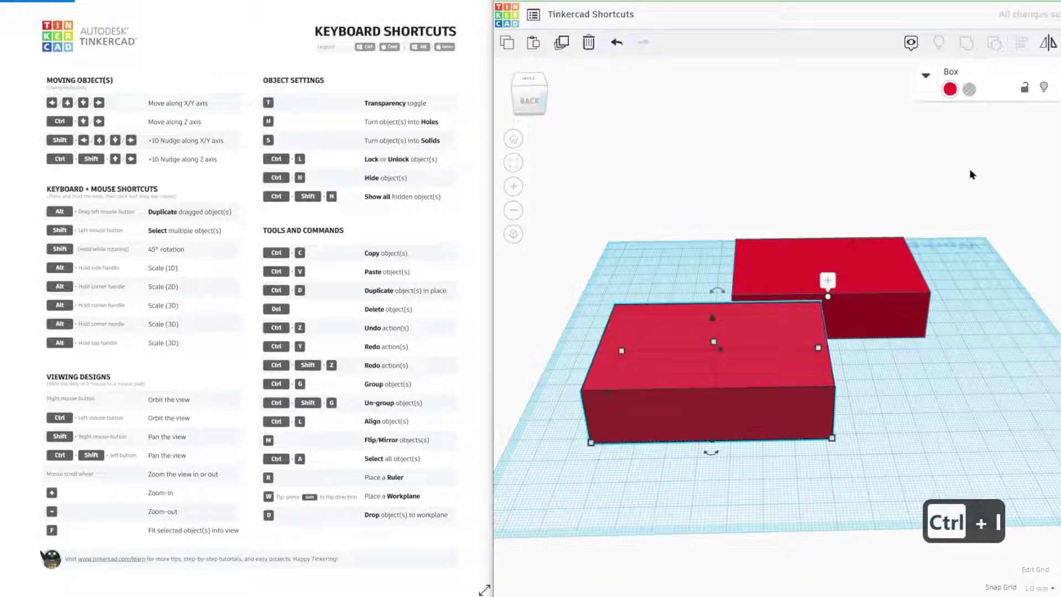
# - Select both blocks and align them on their centres along their width
pyautogui.click(879, 382)
pyautogui.moveTo(658, 173); pyautogui.dragTo(938, 457)
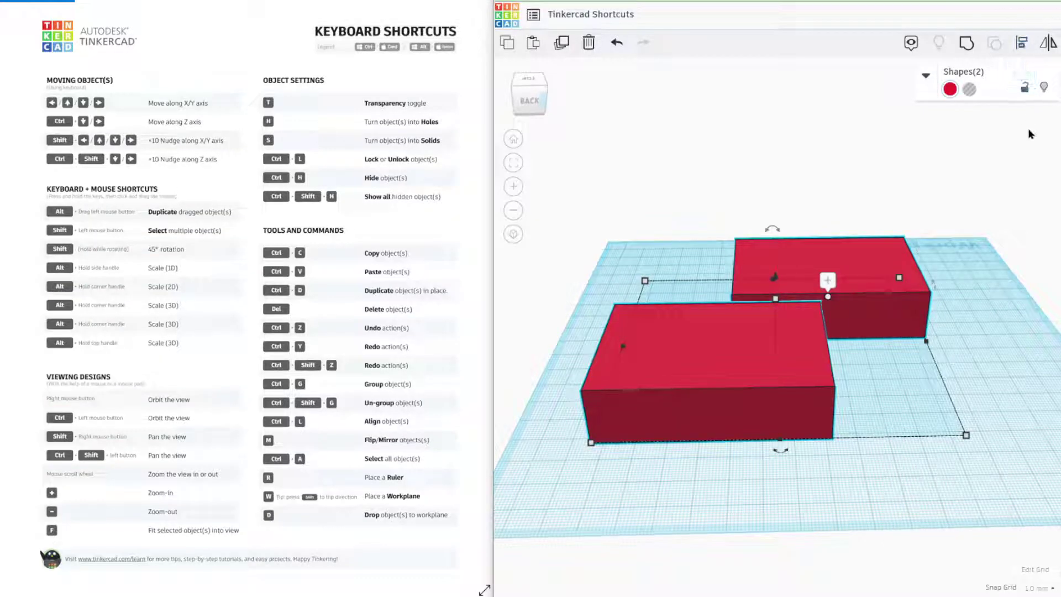
pyautogui.press('l')
pyautogui.click(781, 452)
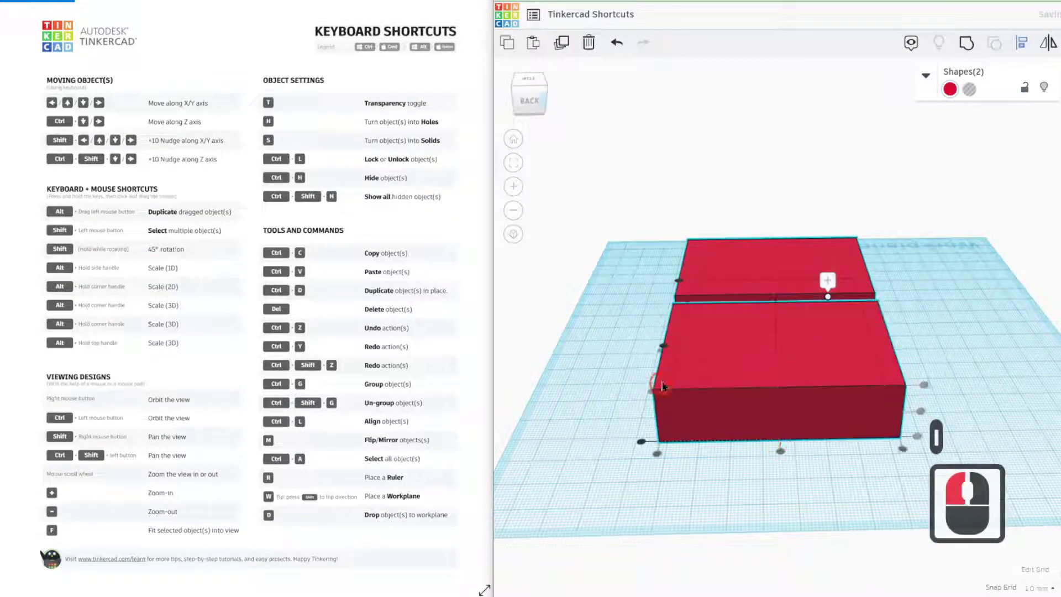
pyautogui.moveTo(664, 399); pyautogui.dragTo(721, 431, button='right')
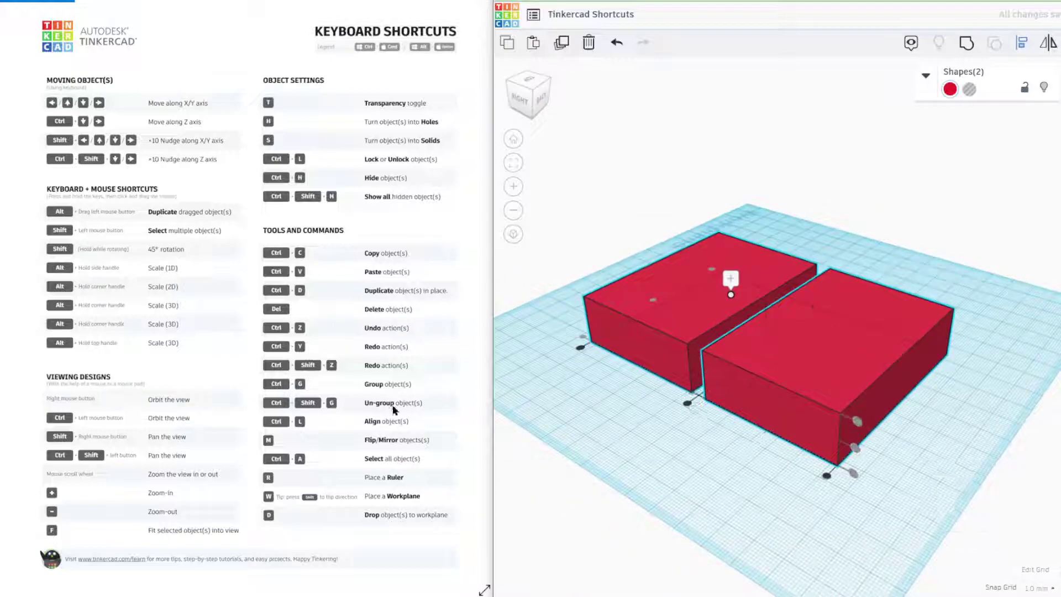
# - Leave the alignment and place a wedge on the workplane in front of the two blocks
pyautogui.click(772, 487)
pyautogui.moveTo(772, 486); pyautogui.dragTo(711, 478, button='right')
pyautogui.moveTo(1060, 331); pyautogui.dragTo(604, 434)
pyautogui.moveTo(675, 507); pyautogui.dragTo(816, 349, button='right')
# - Mirror the wedge vertically so that it stands upside down
pyautogui.click(731, 482)
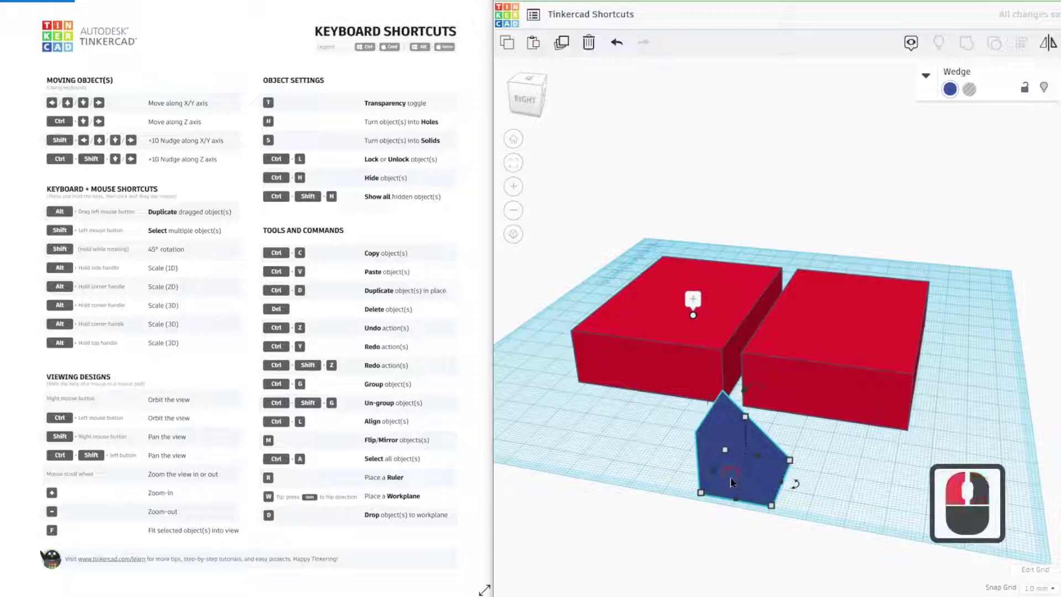
pyautogui.press('m')
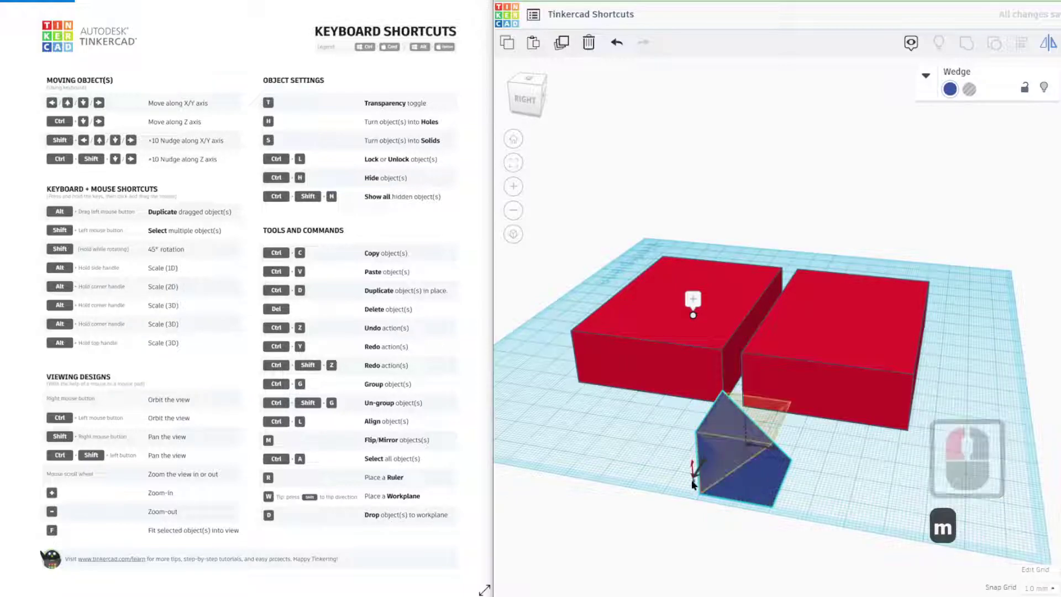
pyautogui.click(692, 476)
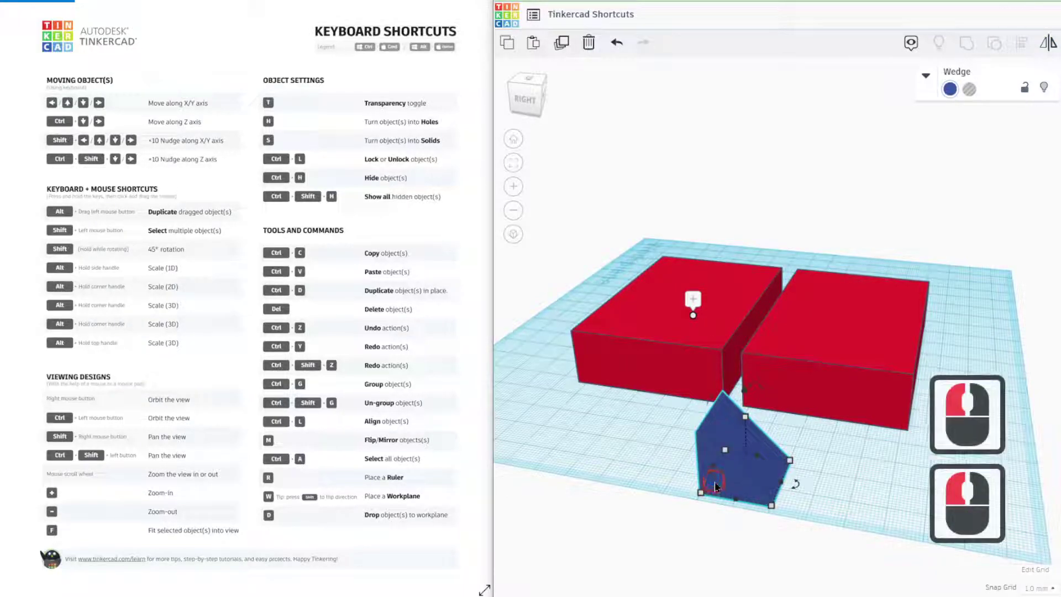
pyautogui.click(694, 472)
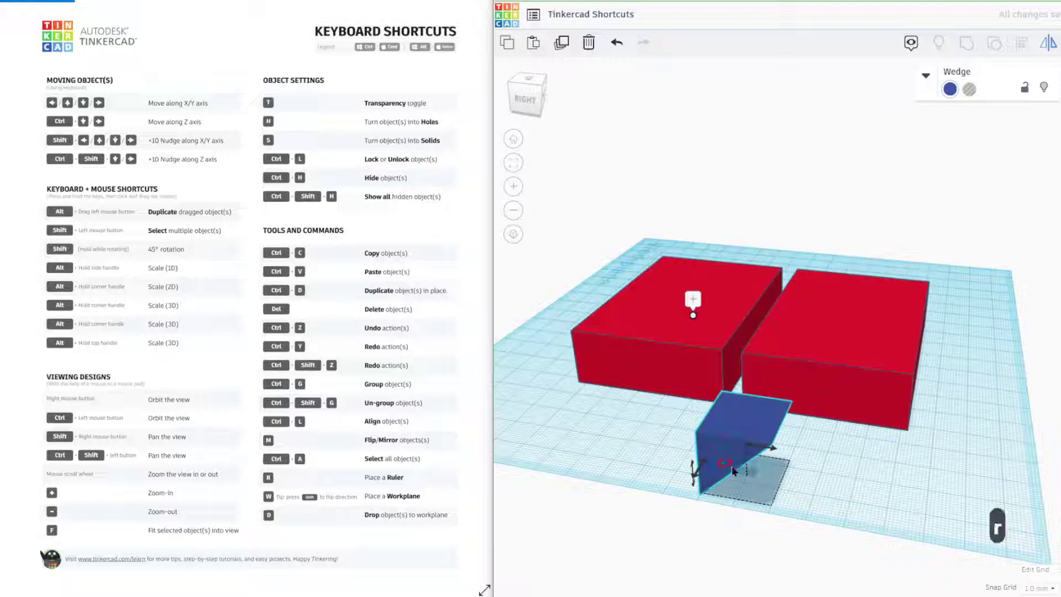
# - Place a ruler on the workplane beside the wedge
pyautogui.press('r')
pyautogui.click(854, 485)
pyautogui.click(283, 492)
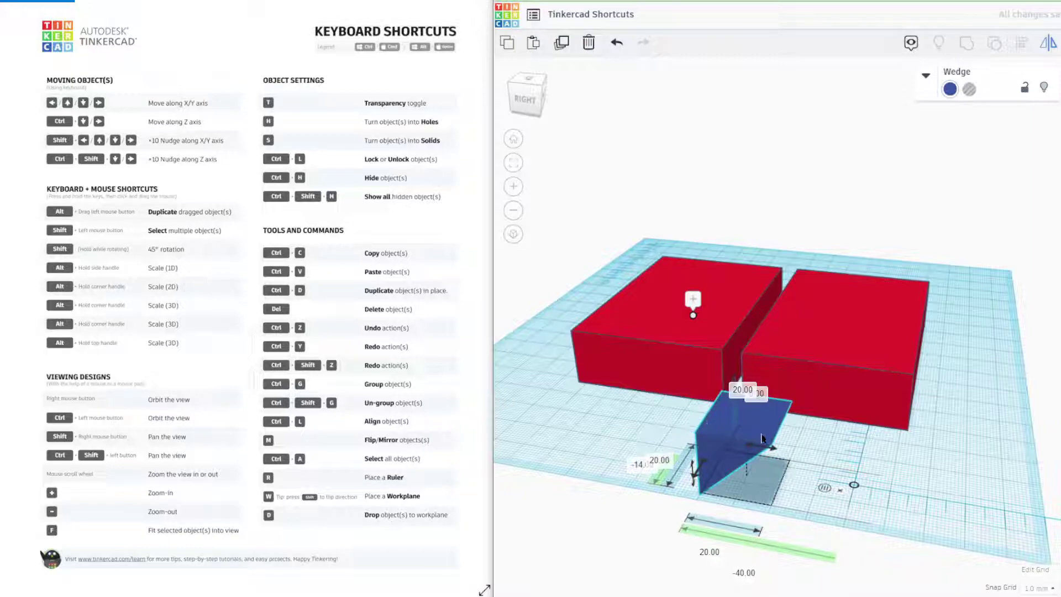
# - Move the wedge slightly toward the blocks and place the ruler again beyond the workplane's far edge
pyautogui.moveTo(734, 439); pyautogui.dragTo(727, 423)
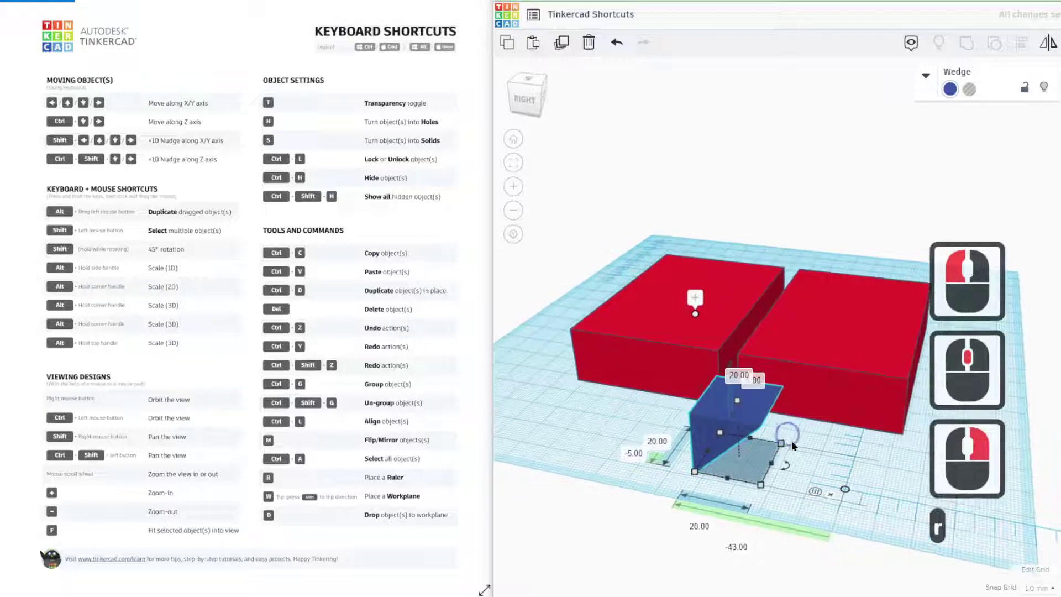
pyautogui.moveTo(794, 444); pyautogui.dragTo(682, 371, button='right')
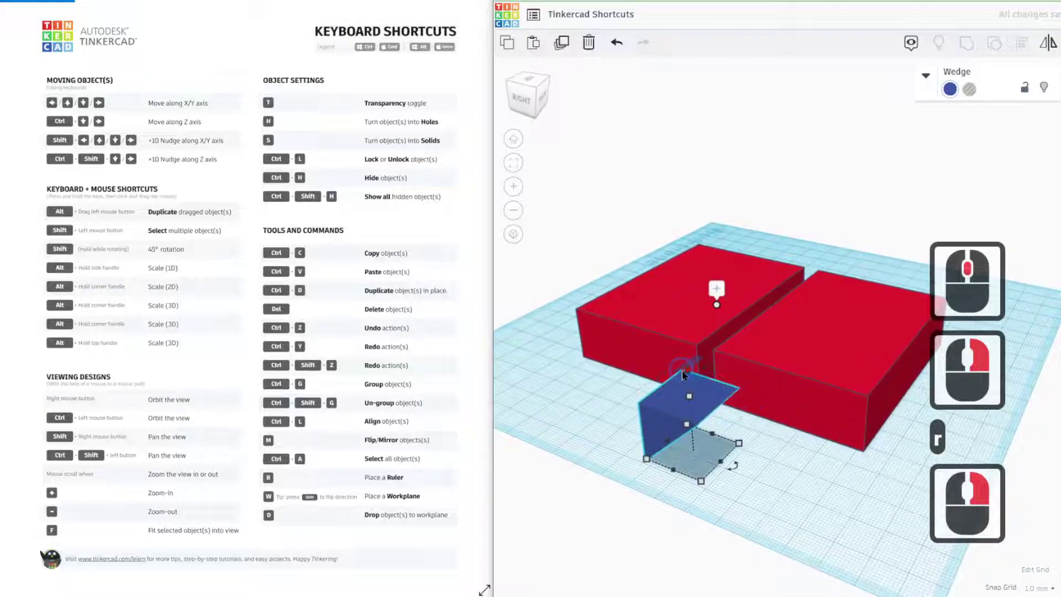
pyautogui.click(680, 207)
# - Raise the wedge 56 mm above the workplane and drop it back onto the workplane
pyautogui.moveTo(687, 362); pyautogui.dragTo(680, 180)
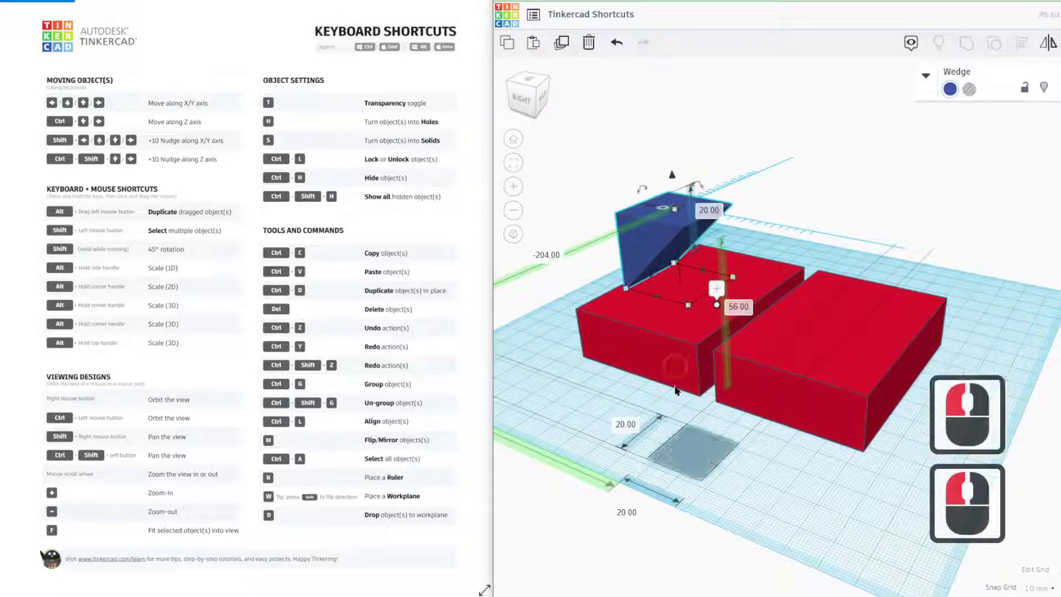
pyautogui.moveTo(732, 493); pyautogui.dragTo(765, 483, button='right')
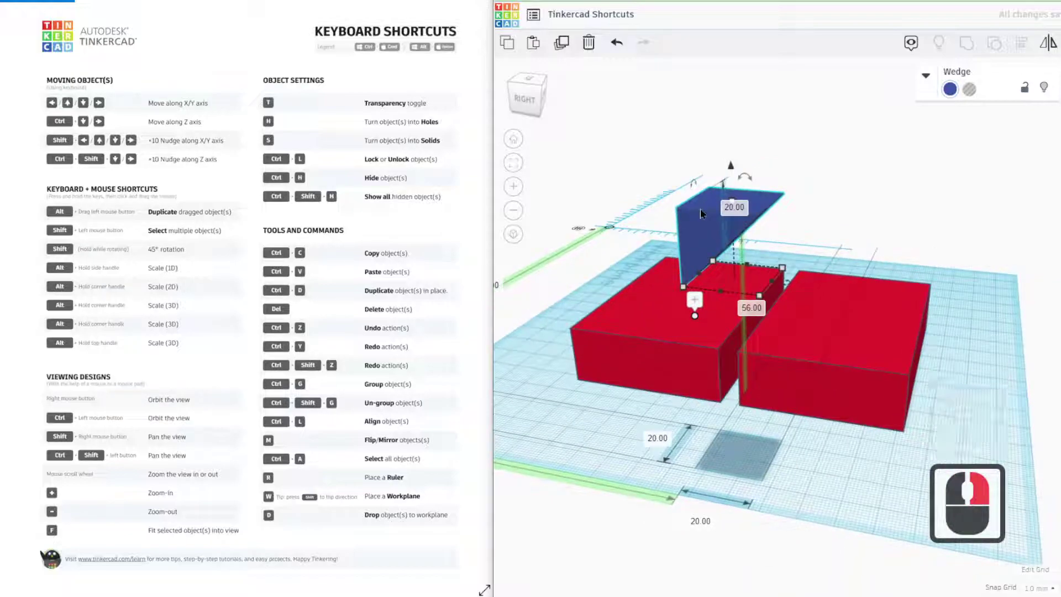
pyautogui.press('d')
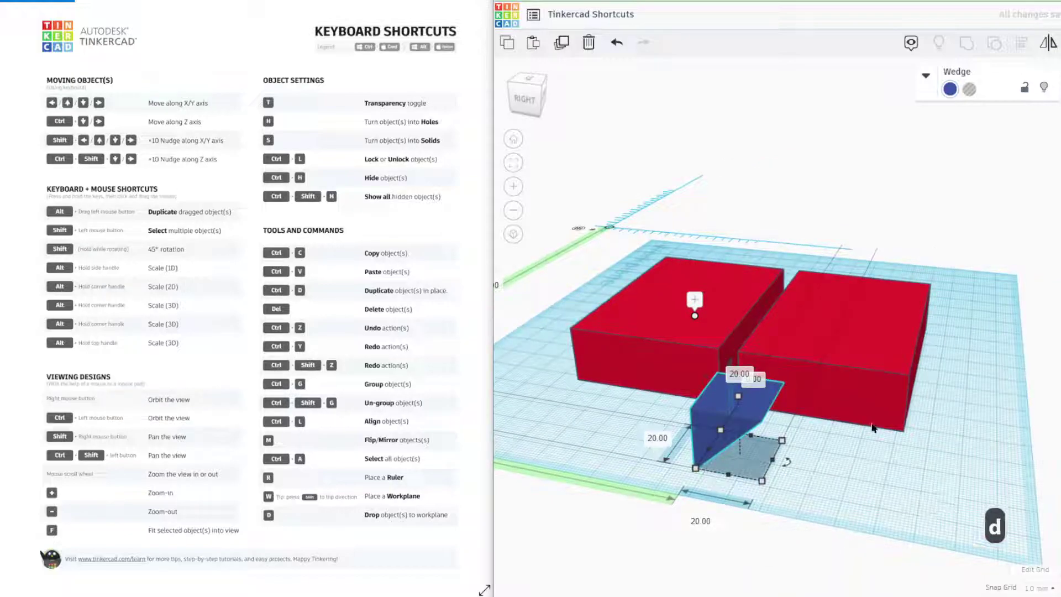